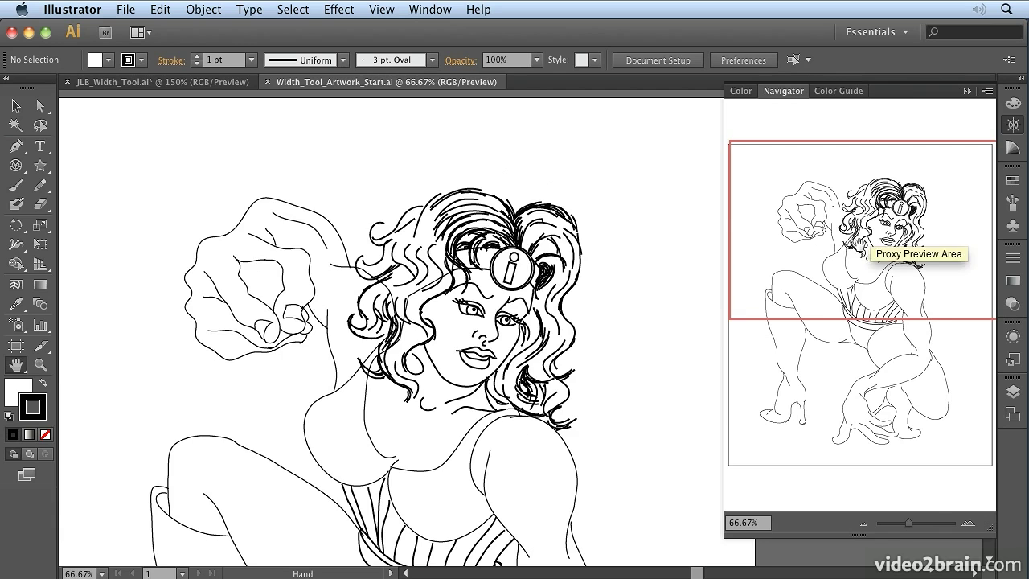
# Step: Pan the view to the heroine's head and upper body and show the Layers panel
pyautogui.moveTo(865, 240); pyautogui.dragTo(906, 264)
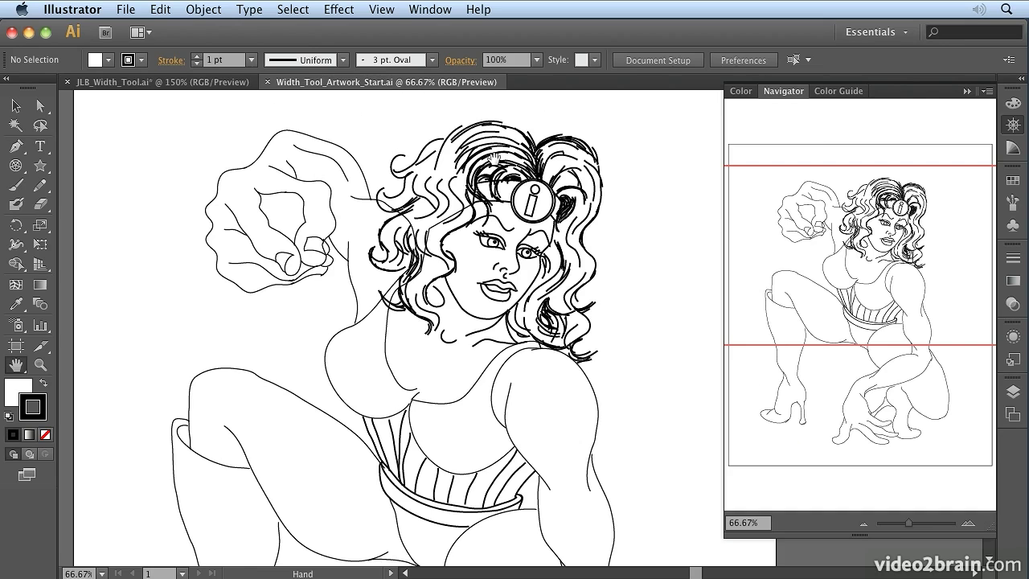
pyautogui.click(1013, 396)
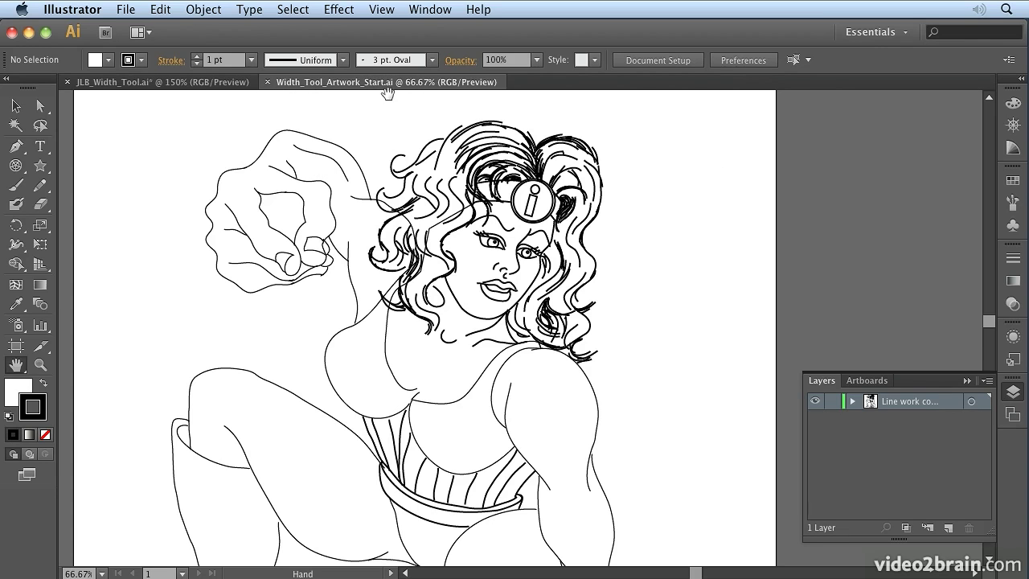
# Step: Expand the Line work layer and check the Face, Arm, Hair and Body sublayers by toggling their visibility
pyautogui.click(853, 402)
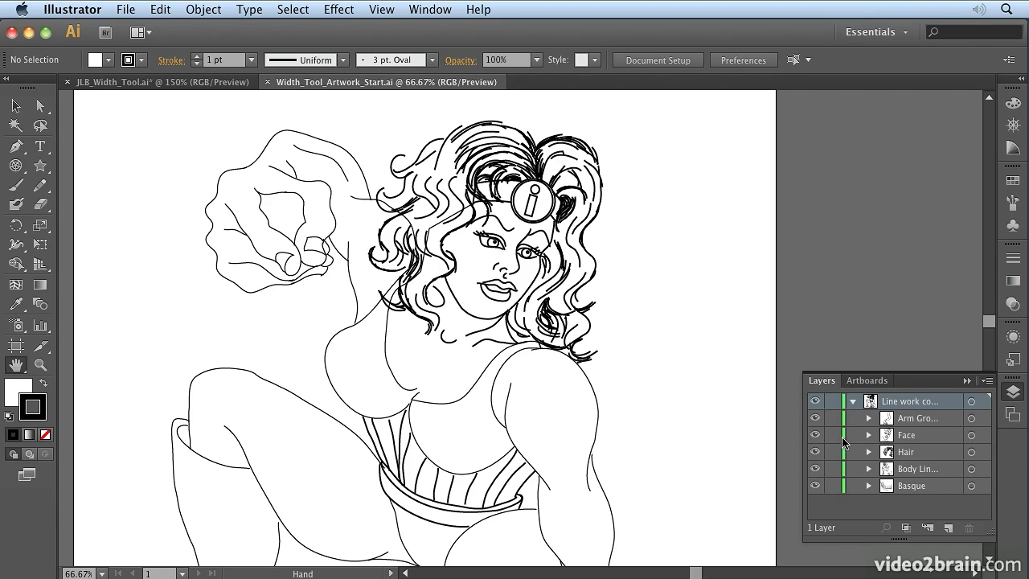
pyautogui.click(815, 435)
pyautogui.click(815, 419)
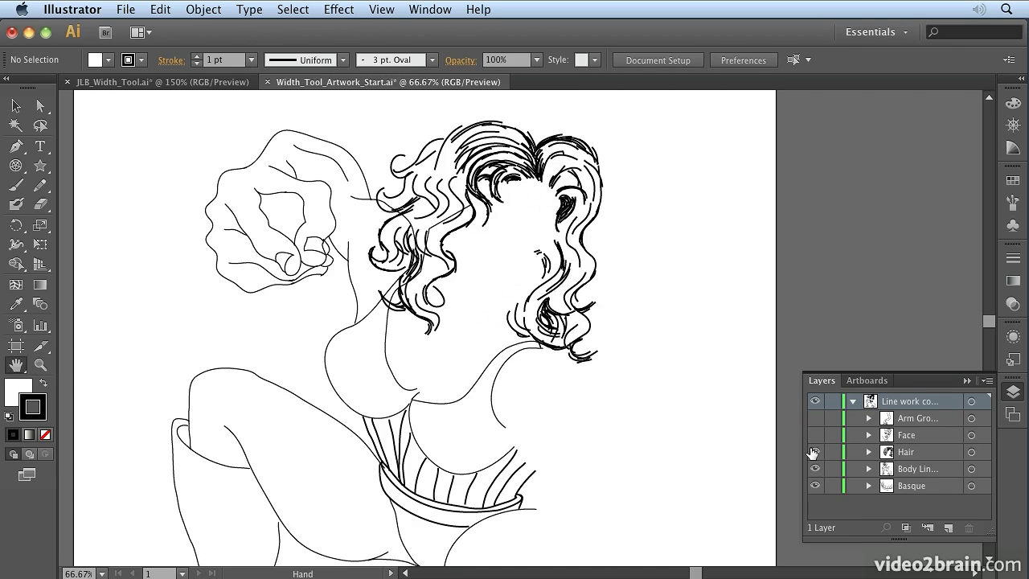
pyautogui.click(816, 452)
pyautogui.click(815, 469)
pyautogui.click(815, 469)
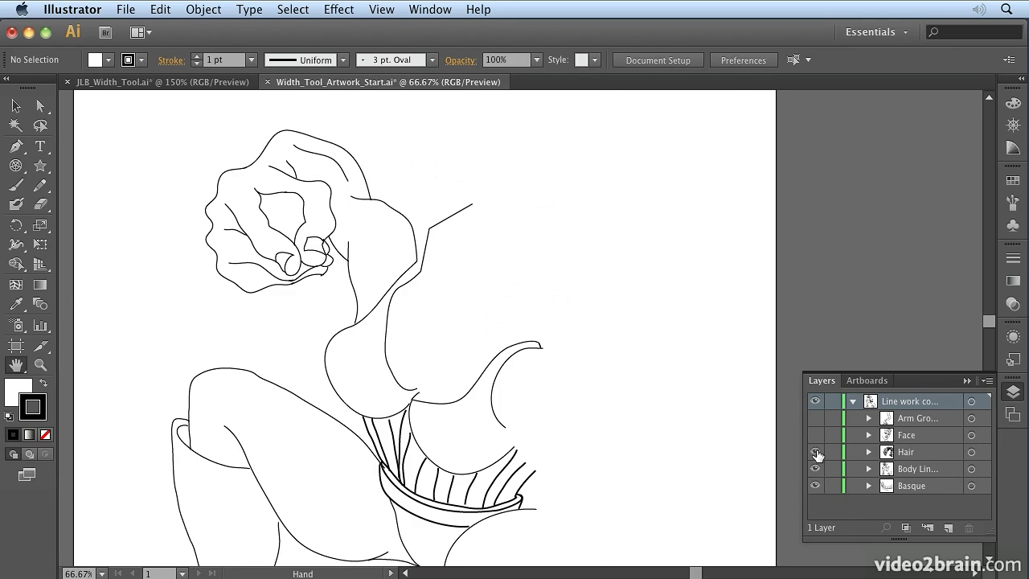
pyautogui.click(815, 452)
pyautogui.click(815, 435)
pyautogui.click(815, 418)
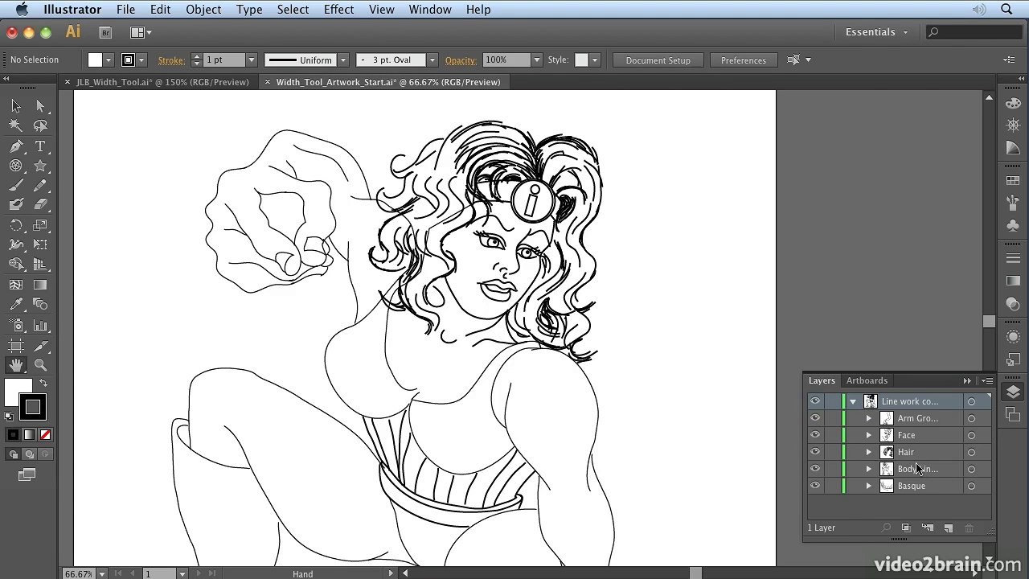
# Step: Target the Arm group, raise its stroke weight to 4 pt, then deselect it
pyautogui.click(971, 418)
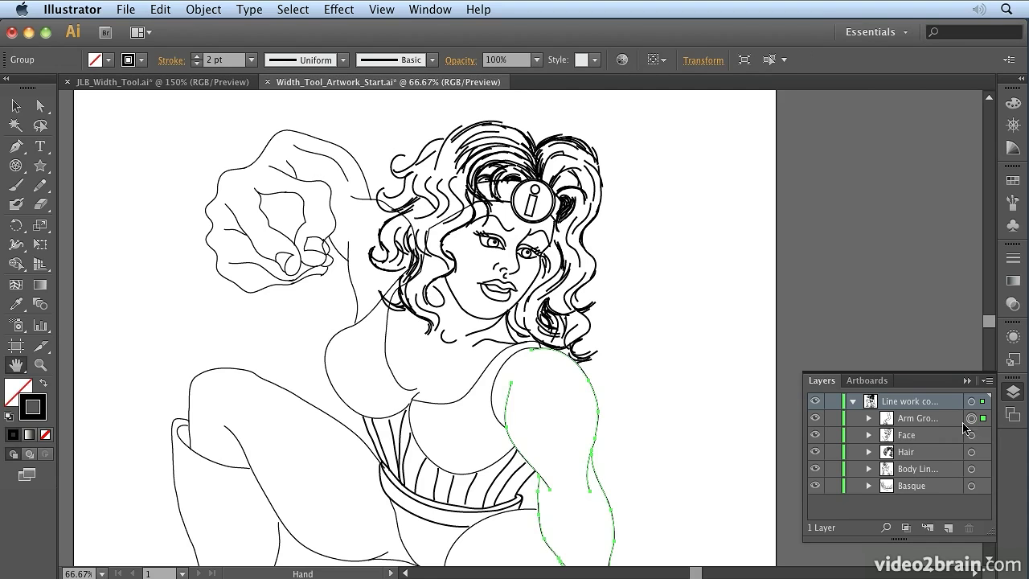
pyautogui.click(195, 57)
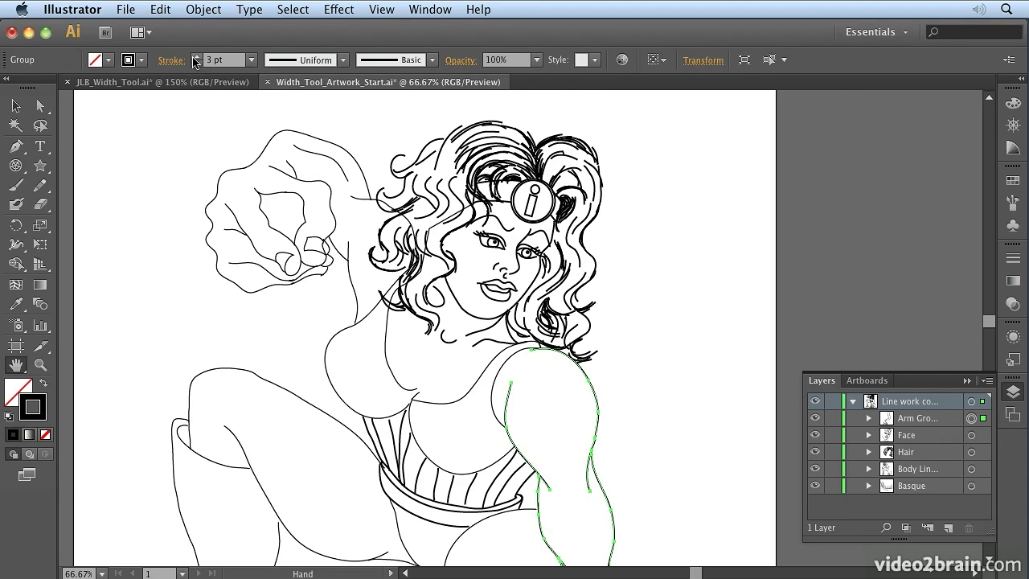
pyautogui.click(196, 57)
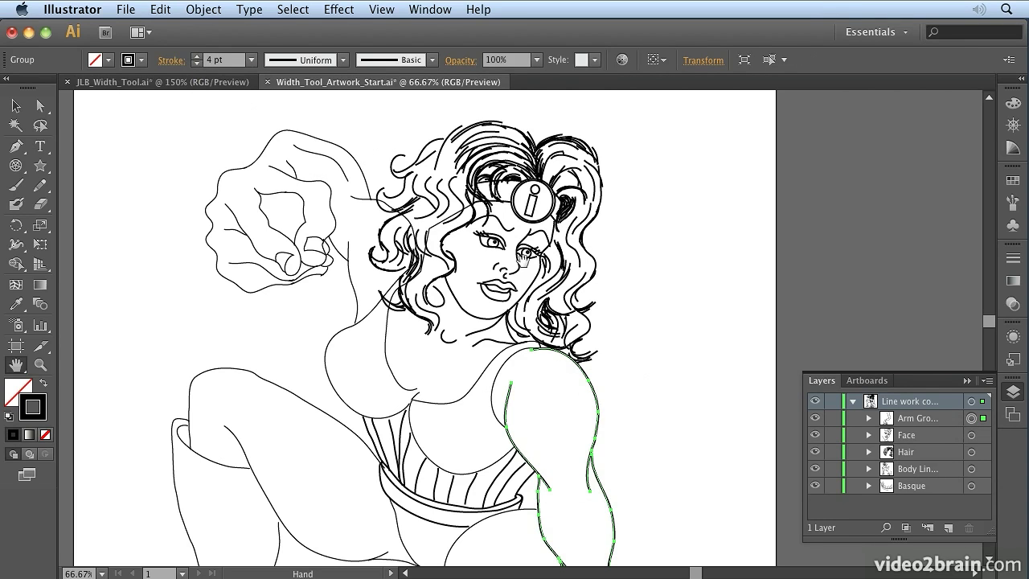
pyautogui.click(1013, 391)
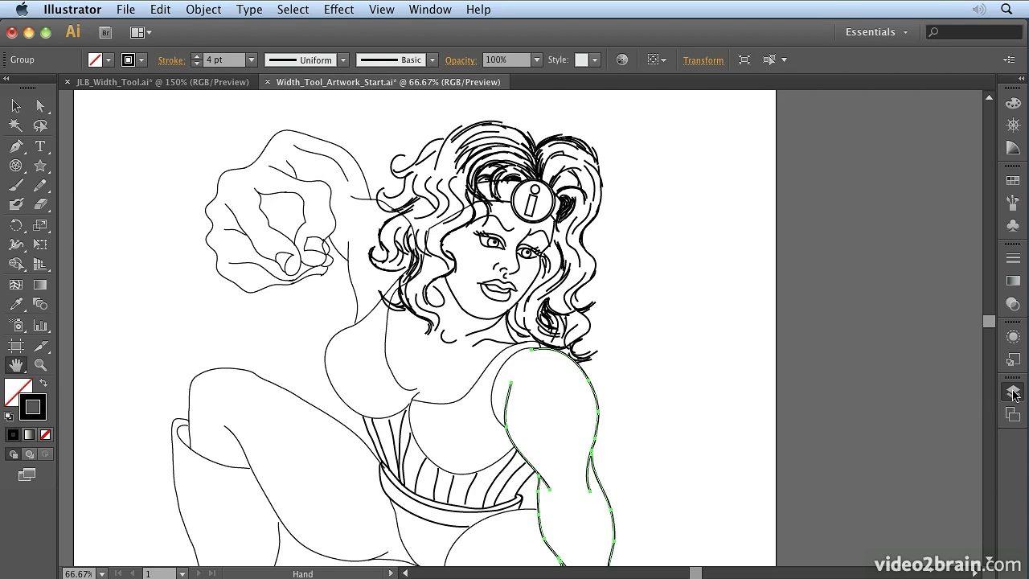
pyautogui.press('v')
pyautogui.click(702, 348)
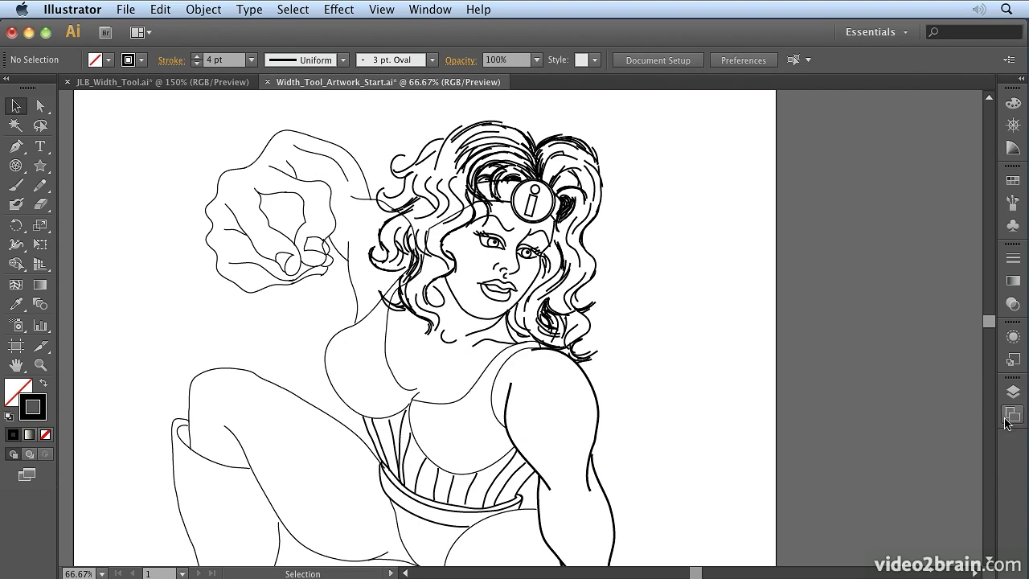
# Step: Lock the Face, Hair, Body and Basque sublayers and select the arm group
pyautogui.click(1013, 392)
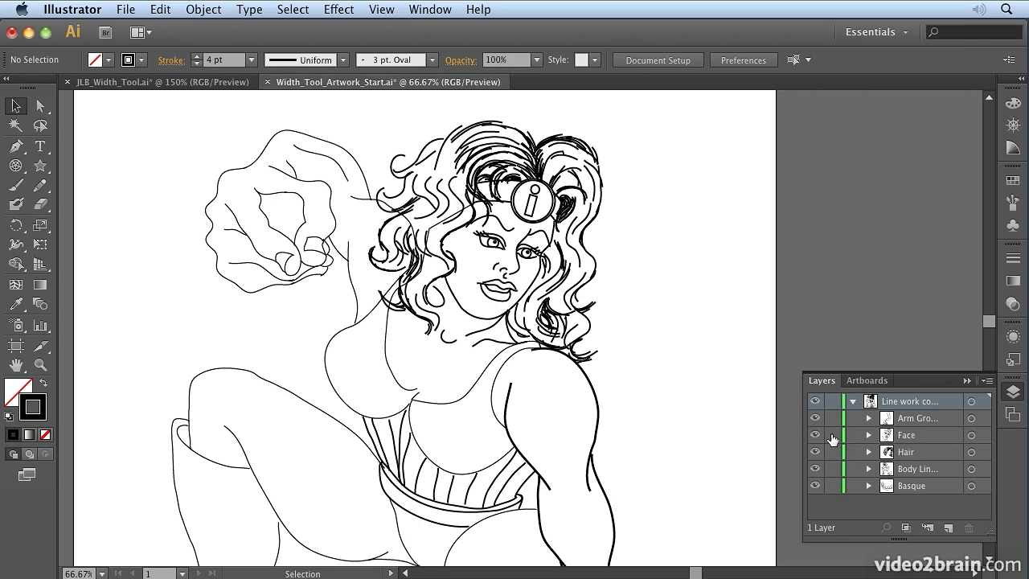
pyautogui.moveTo(833, 437); pyautogui.dragTo(837, 502)
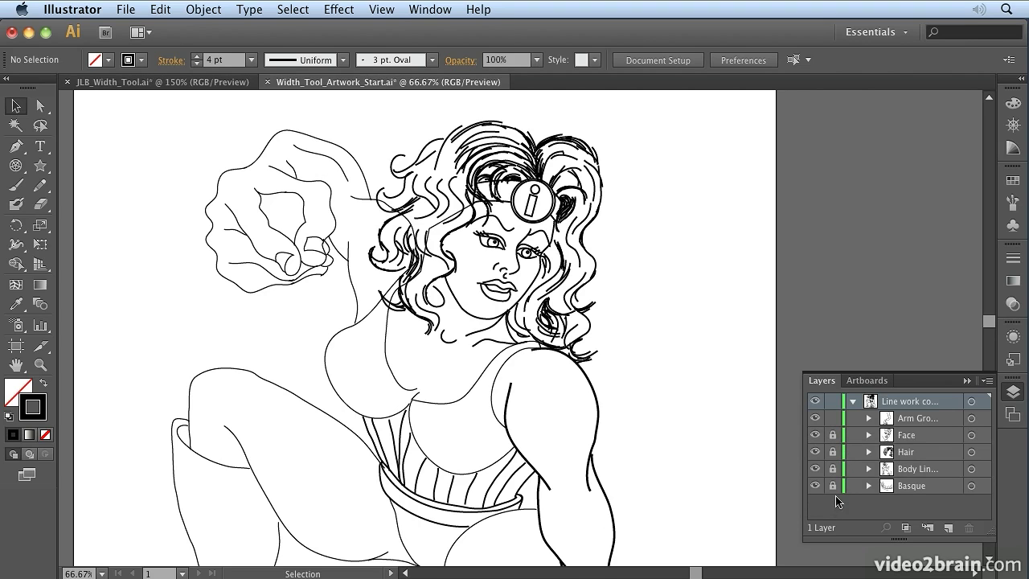
pyautogui.click(592, 402)
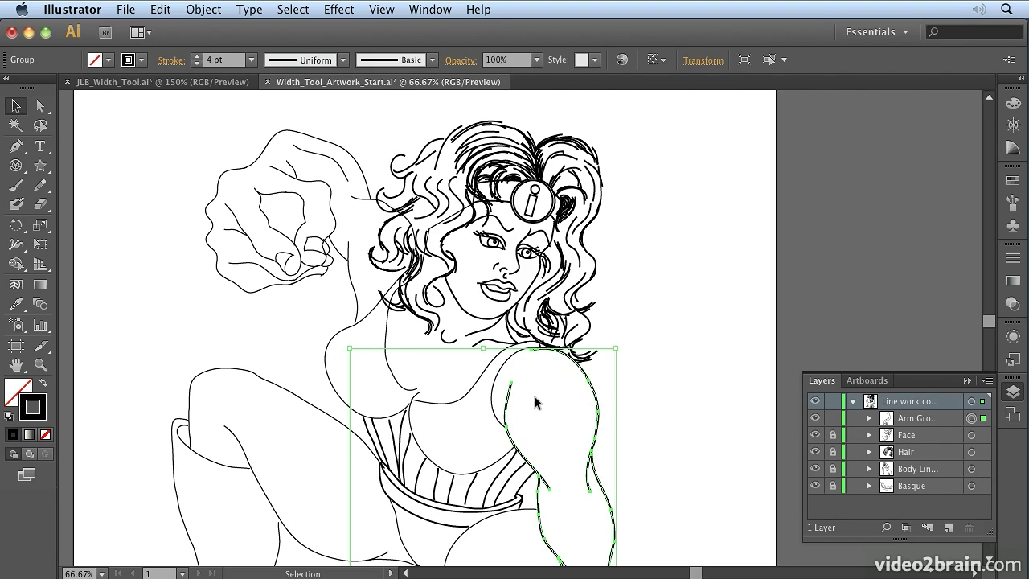
# Step: Zoom in on the shoulder and use the Width tool to taper the inner arm line to a point at top
pyautogui.click(16, 244)
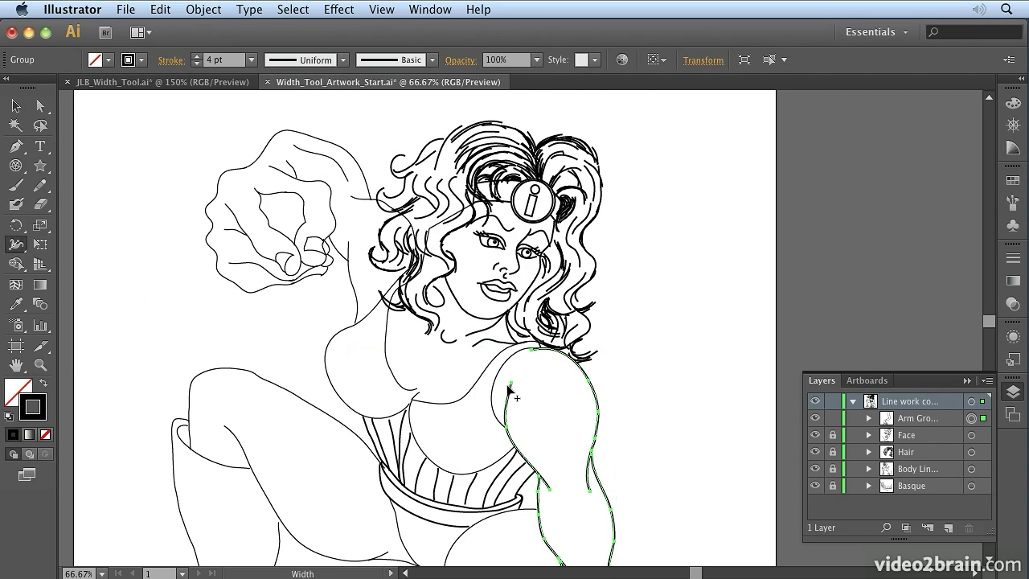
pyautogui.moveTo(511, 388); pyautogui.dragTo(512, 390)
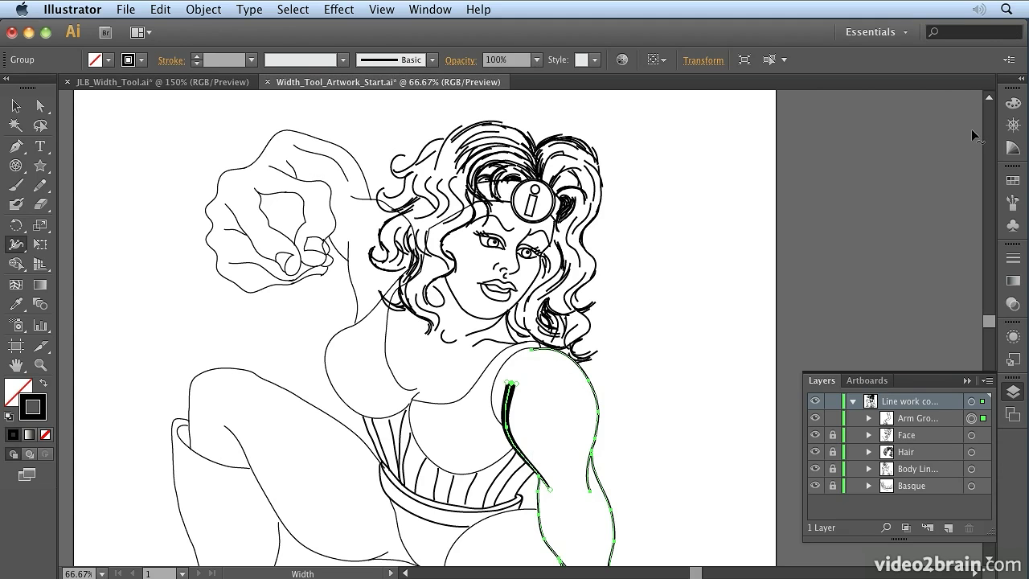
pyautogui.click(1014, 125)
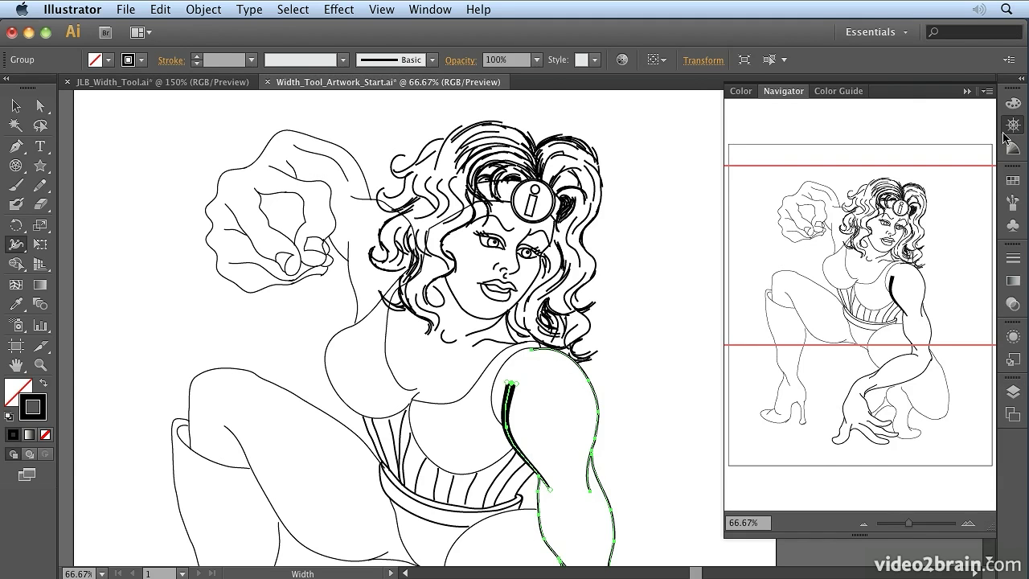
pyautogui.click(764, 524)
pyautogui.press('Up')
pyautogui.press('Up')
pyautogui.press('Up')
pyautogui.press('Up')
pyautogui.press('Up')
pyautogui.press('Up')
pyautogui.press('Up')
pyautogui.press('Up')
pyautogui.press('Up')
pyautogui.press('Up')
pyautogui.press('Up')
pyautogui.press('Up')
pyautogui.press('Up')
pyautogui.press('Up')
pyautogui.press('Up')
pyautogui.press('Up')
pyautogui.press('Up')
pyautogui.press('Up')
pyautogui.press('Up')
pyautogui.press('Up')
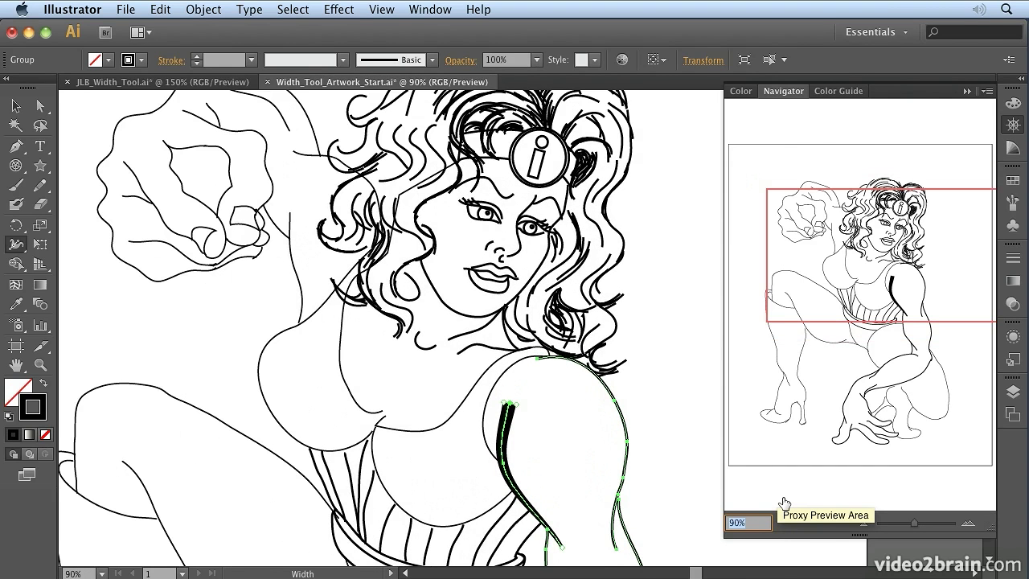
pyautogui.moveTo(888, 265); pyautogui.dragTo(890, 303)
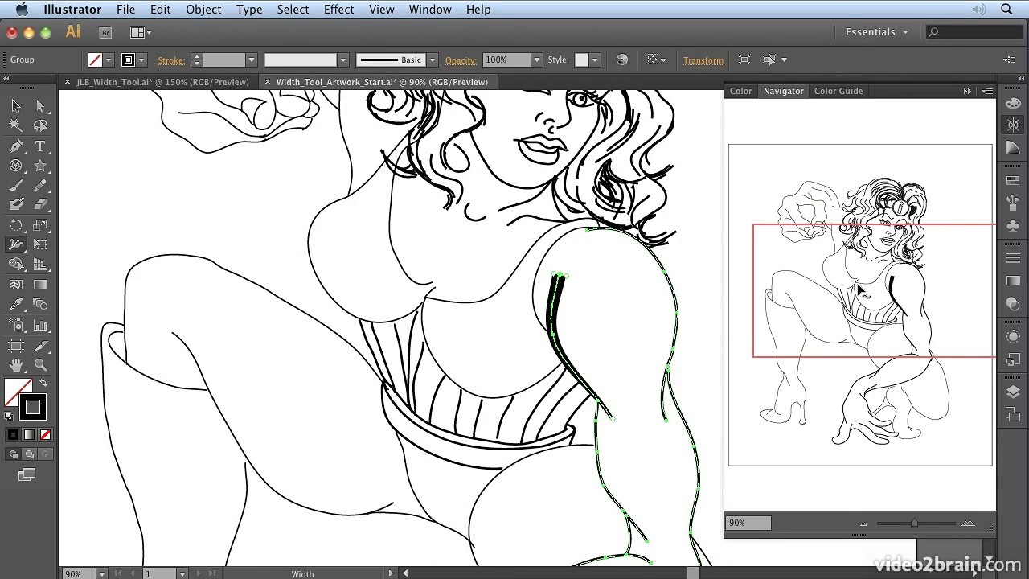
pyautogui.press('super+1')
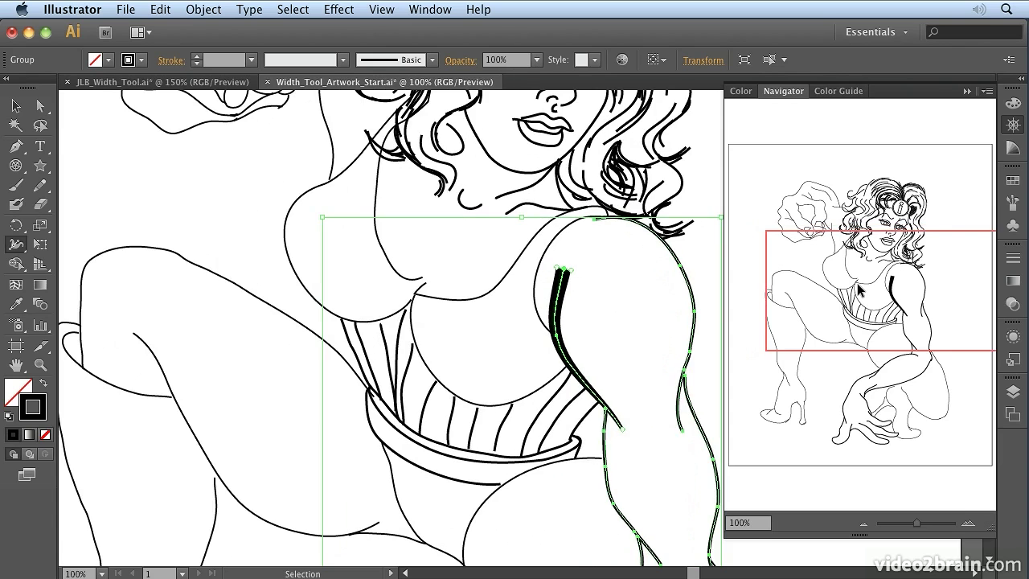
pyautogui.press('super+equal')
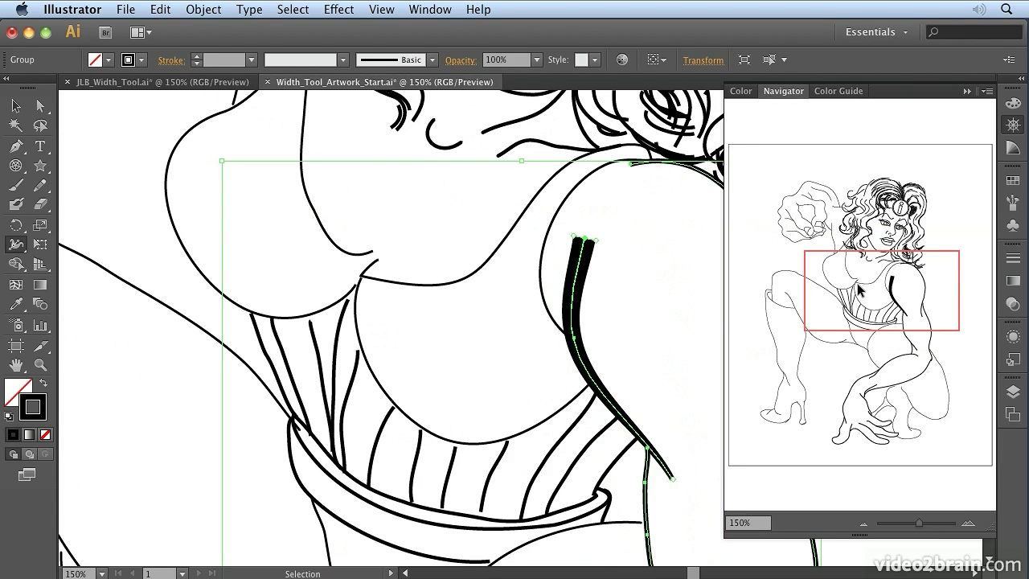
pyautogui.moveTo(856, 286); pyautogui.dragTo(939, 286)
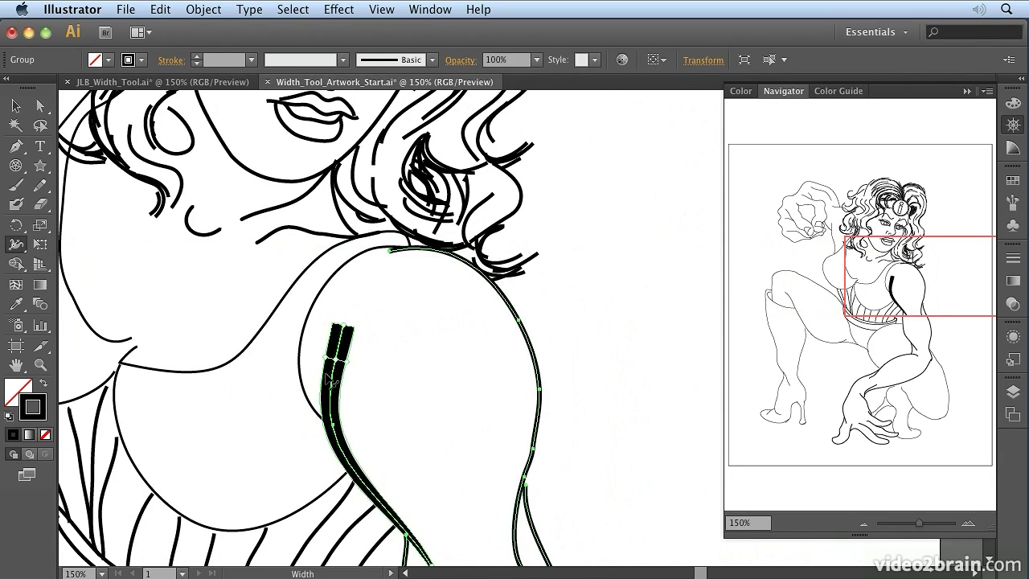
pyautogui.moveTo(337, 438); pyautogui.dragTo(344, 327)
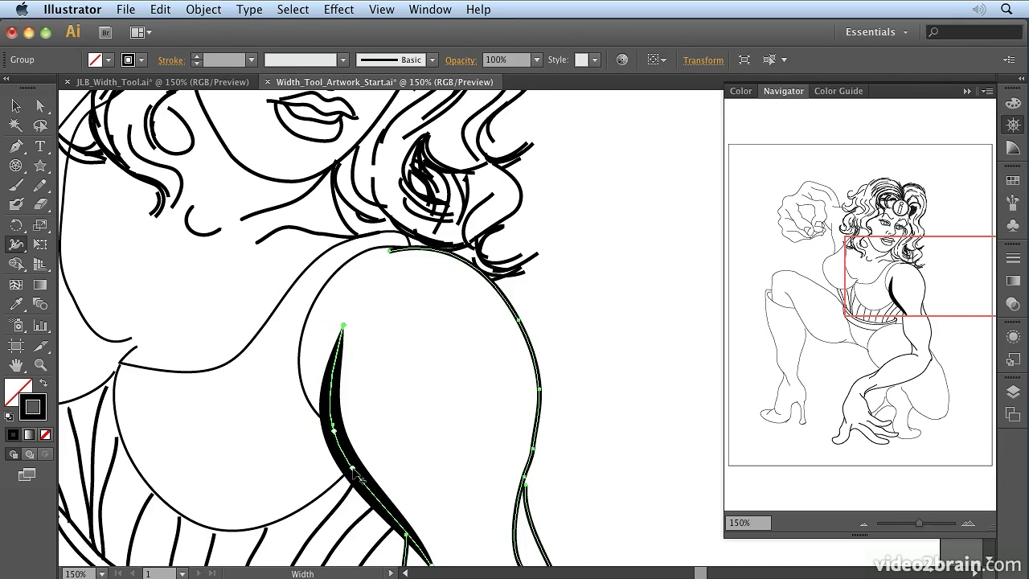
pyautogui.moveTo(360, 476); pyautogui.dragTo(364, 468)
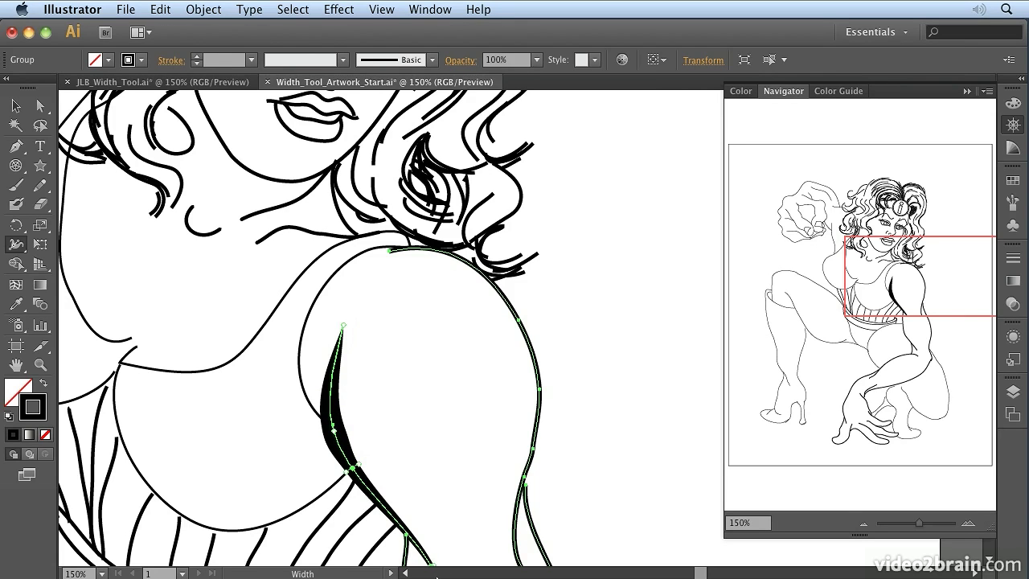
# Step: Set the inner arm line's middle width point to 2 mm per side, 4 mm total
pyautogui.doubleClick(336, 434)
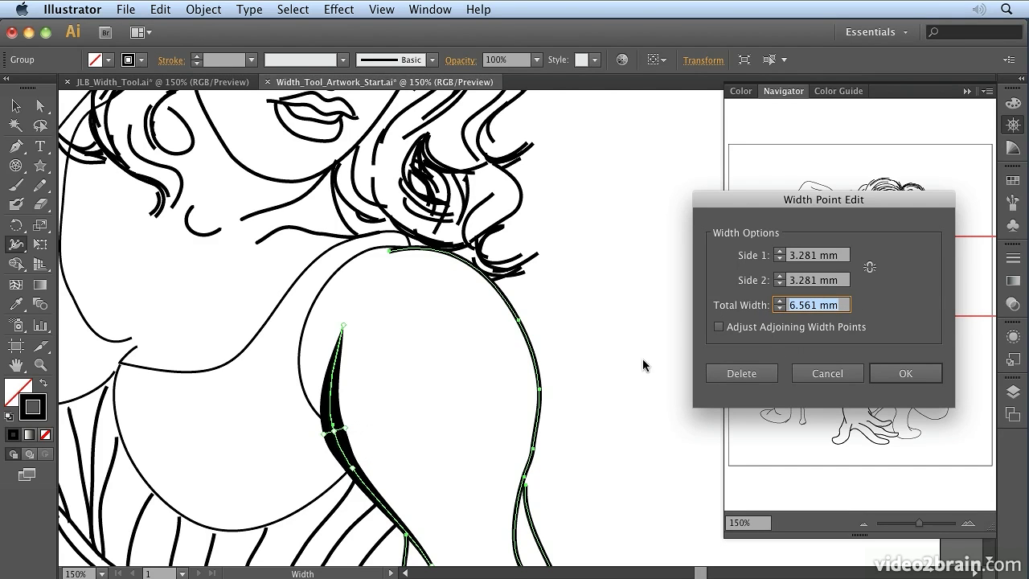
pyautogui.write('5')
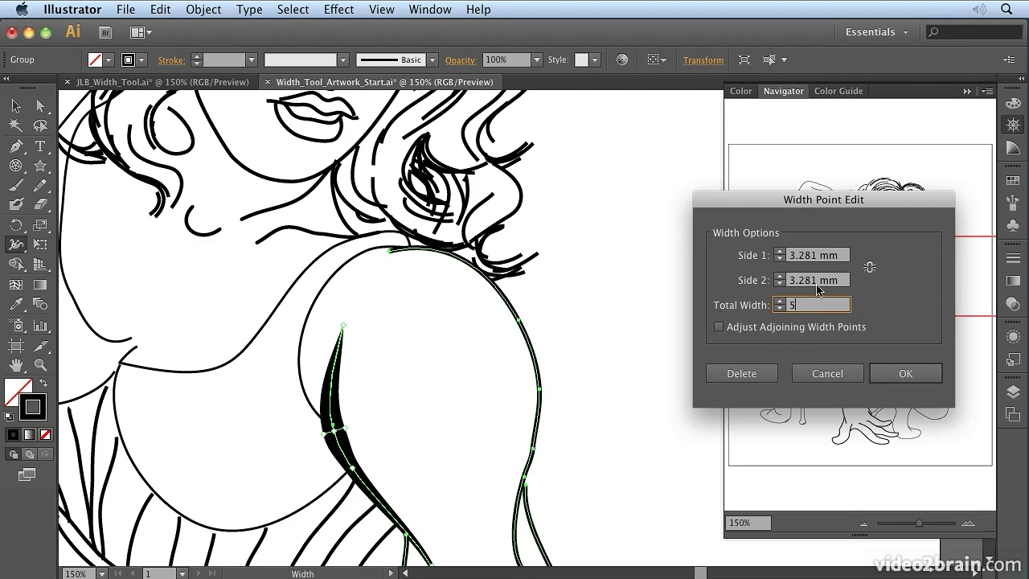
pyautogui.click(780, 283)
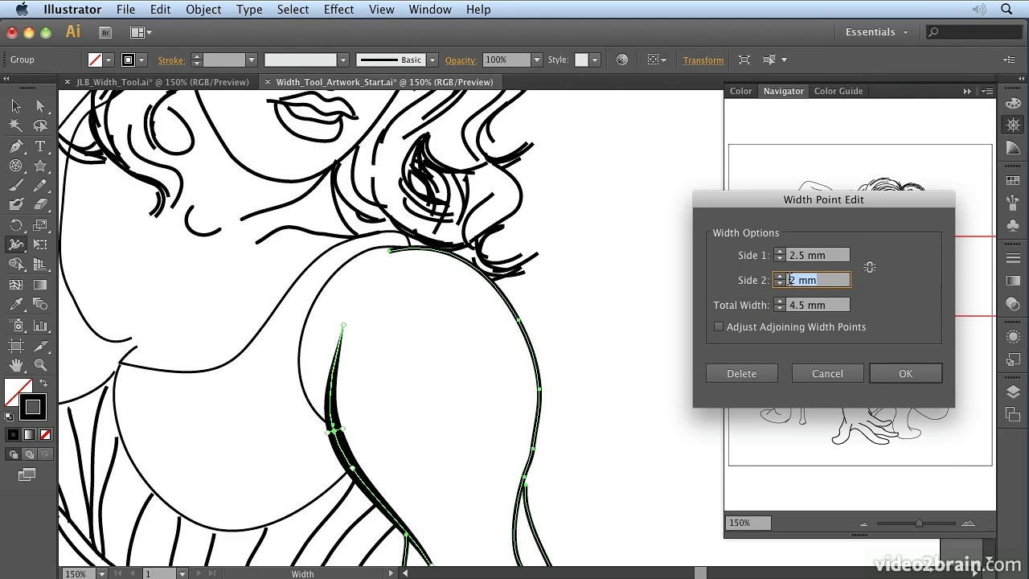
pyautogui.click(780, 259)
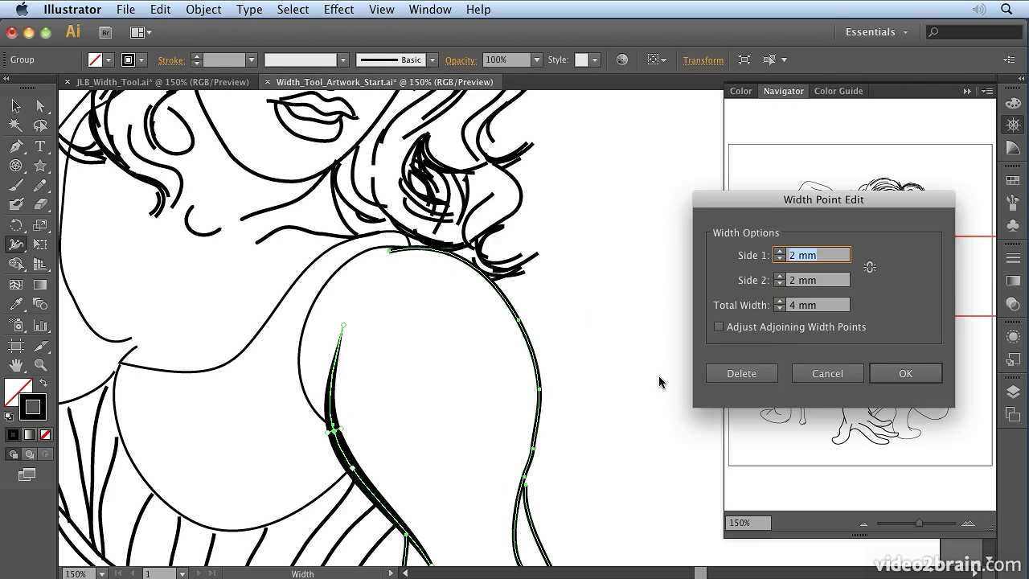
pyautogui.click(719, 328)
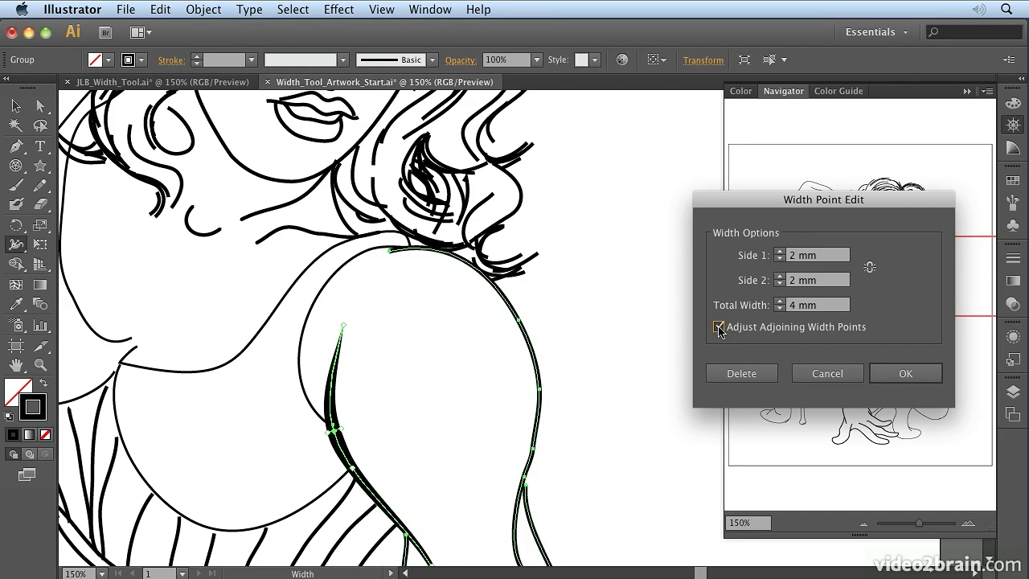
pyautogui.click(719, 328)
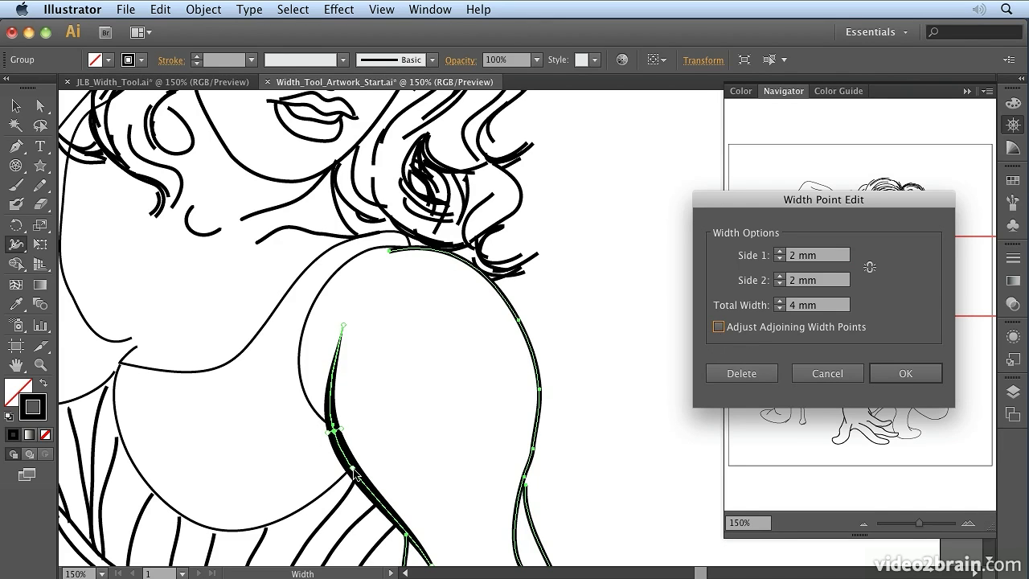
pyautogui.click(718, 328)
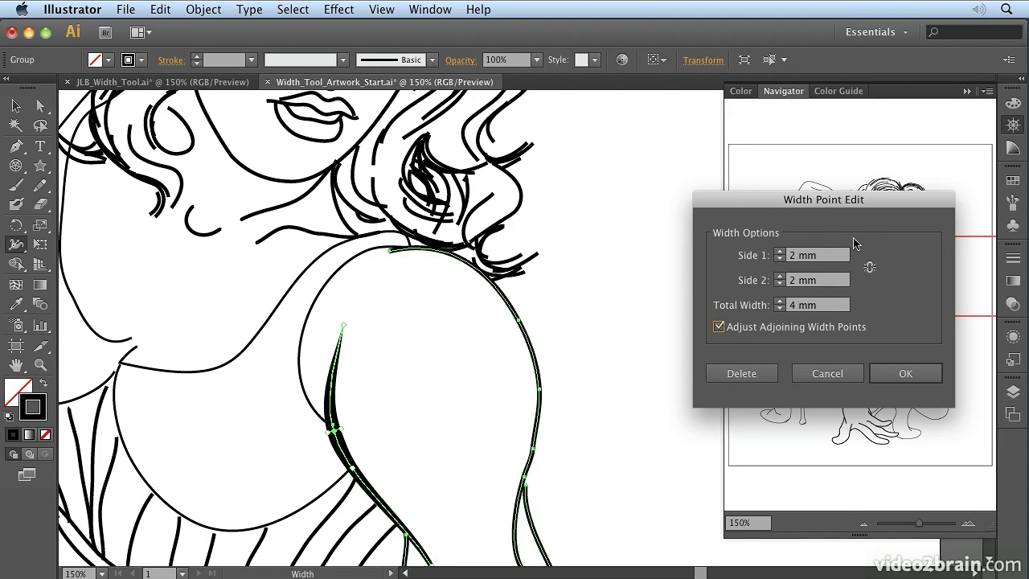
pyautogui.click(905, 375)
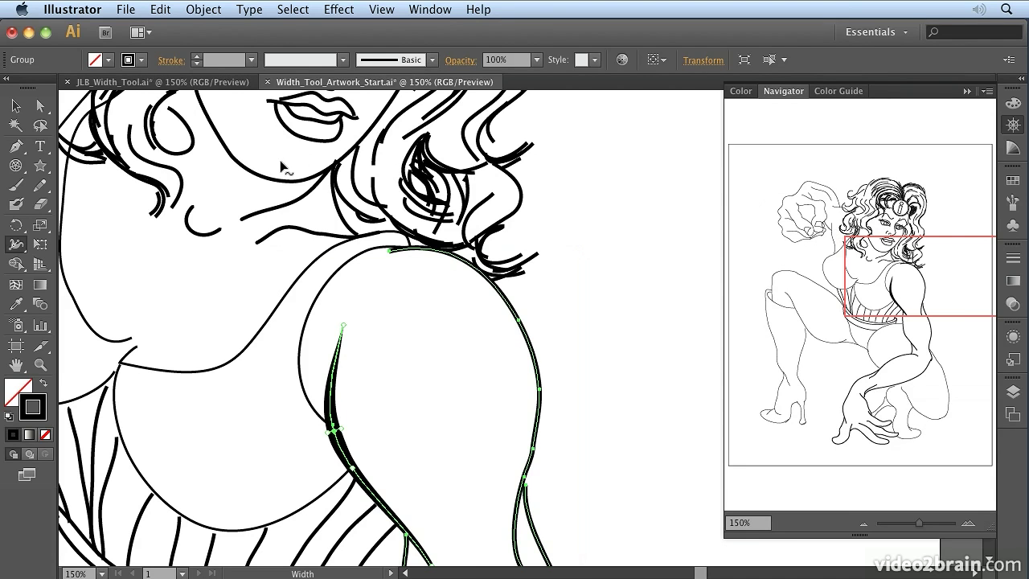
# Step: Zoom in on the left eye and lock the Arm Group sublayer
pyautogui.press('space')
pyautogui.moveTo(313, 128); pyautogui.dragTo(382, 430)
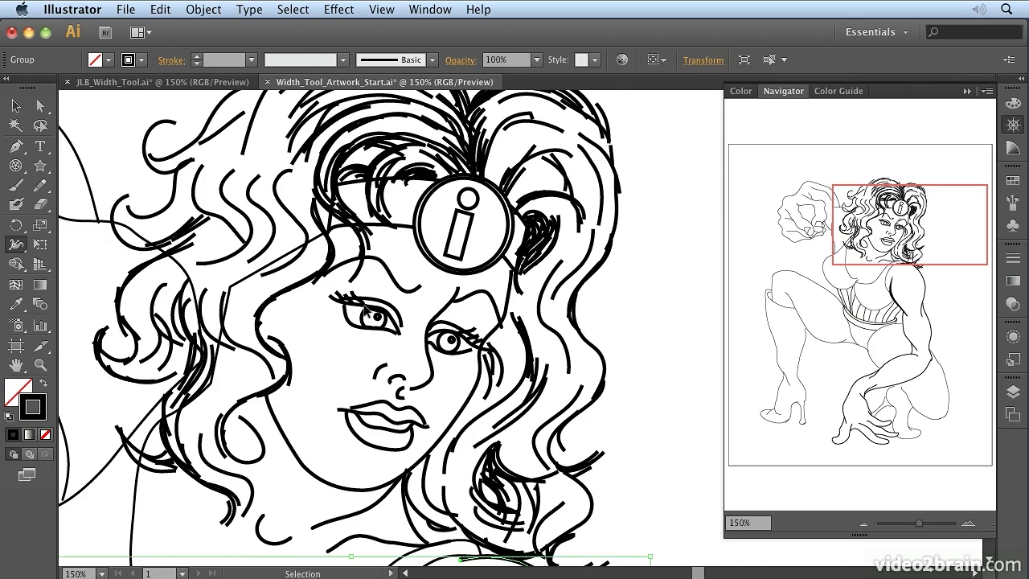
pyautogui.press('super+equal')
pyautogui.press('super+equal')
pyautogui.moveTo(191, 346); pyautogui.dragTo(295, 319)
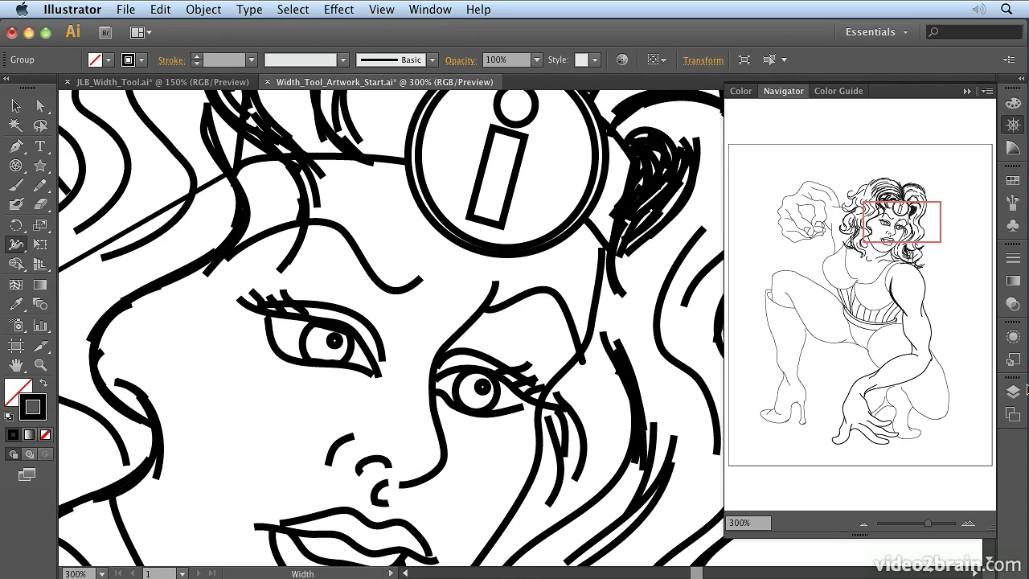
pyautogui.click(1012, 392)
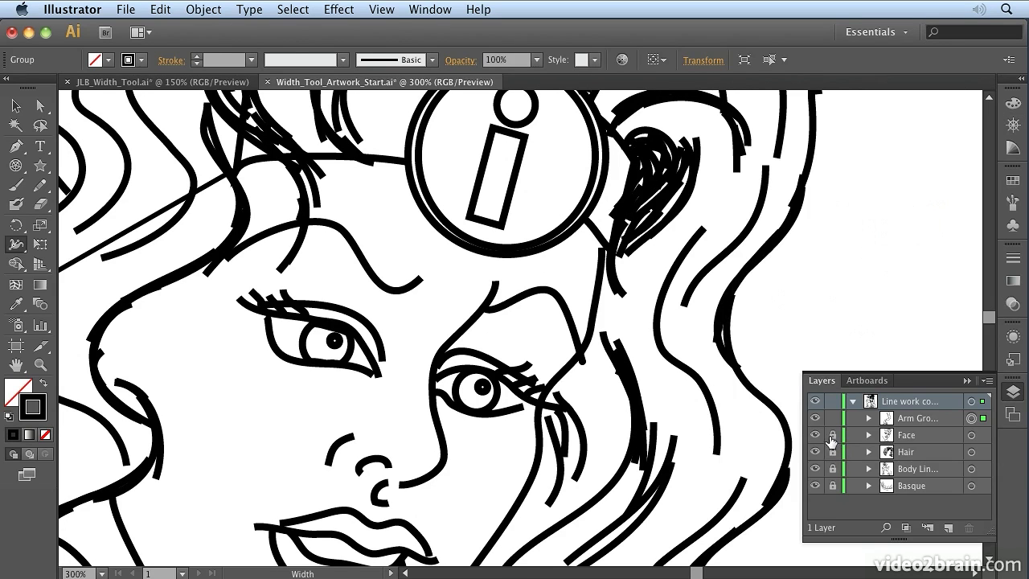
pyautogui.click(833, 419)
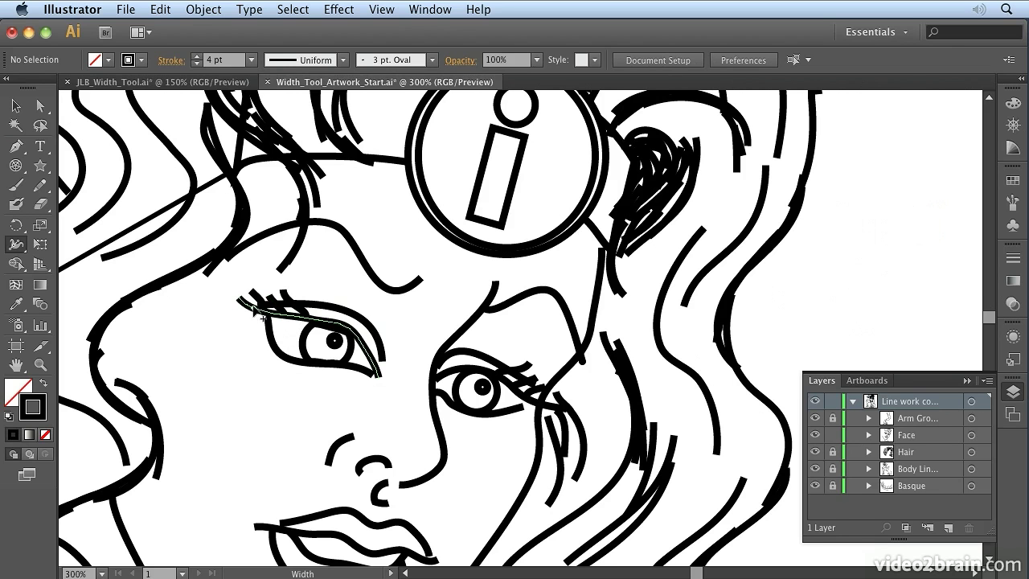
pyautogui.press('super+equal')
pyautogui.press('super+equal')
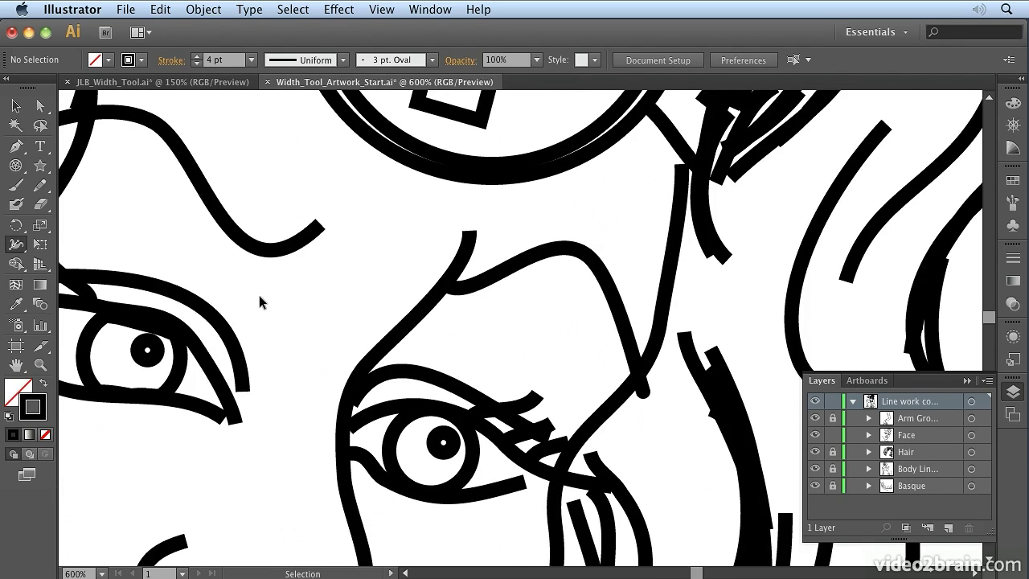
pyautogui.moveTo(152, 331); pyautogui.dragTo(382, 324)
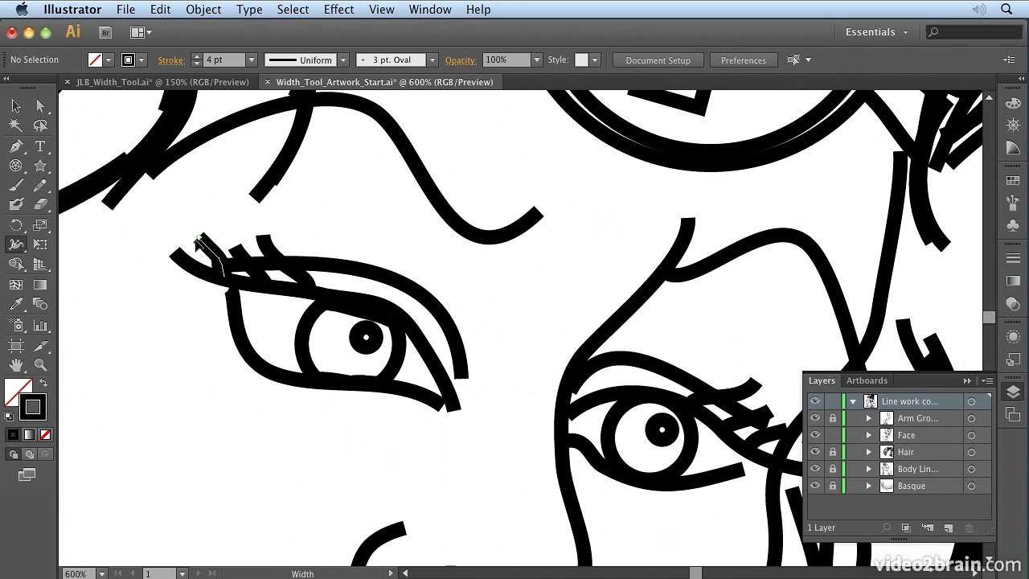
# Step: Taper the eyelash, lash line and lower eyelid with the Width tool, thickening the lower lid's middle
pyautogui.moveTo(196, 241)
pyautogui.mouseDown()
pyautogui.moveTo(260, 236)
pyautogui.moveTo(234, 247)
pyautogui.mouseUp()
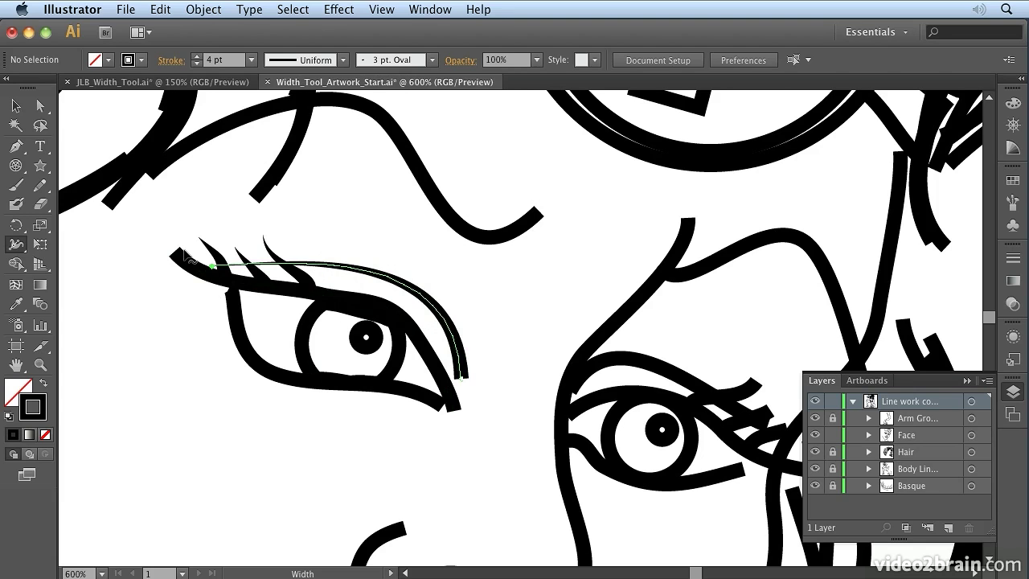
pyautogui.moveTo(185, 259); pyautogui.dragTo(169, 263)
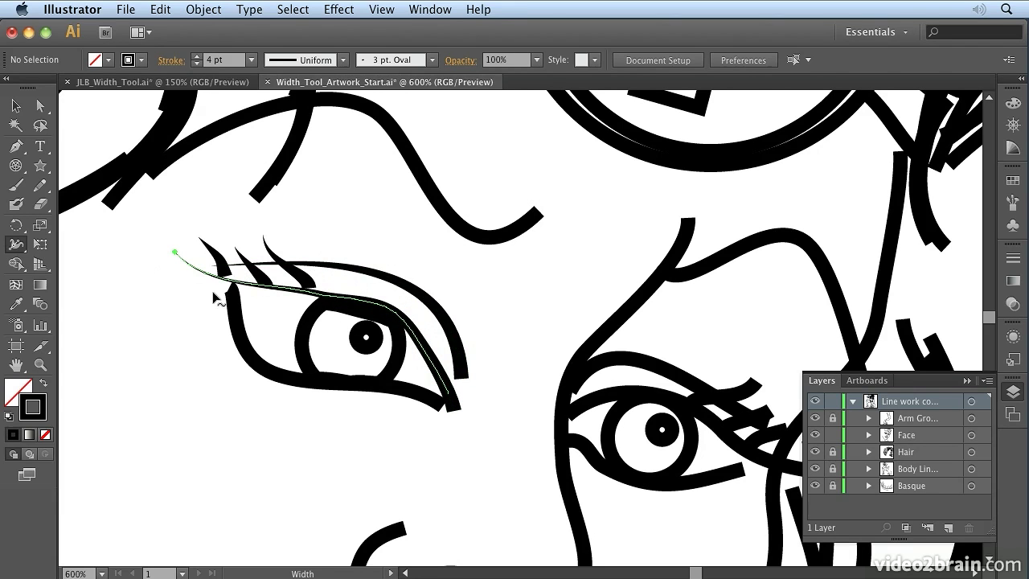
pyautogui.moveTo(229, 291)
pyautogui.mouseDown()
pyautogui.moveTo(218, 295)
pyautogui.moveTo(233, 298)
pyautogui.mouseUp()
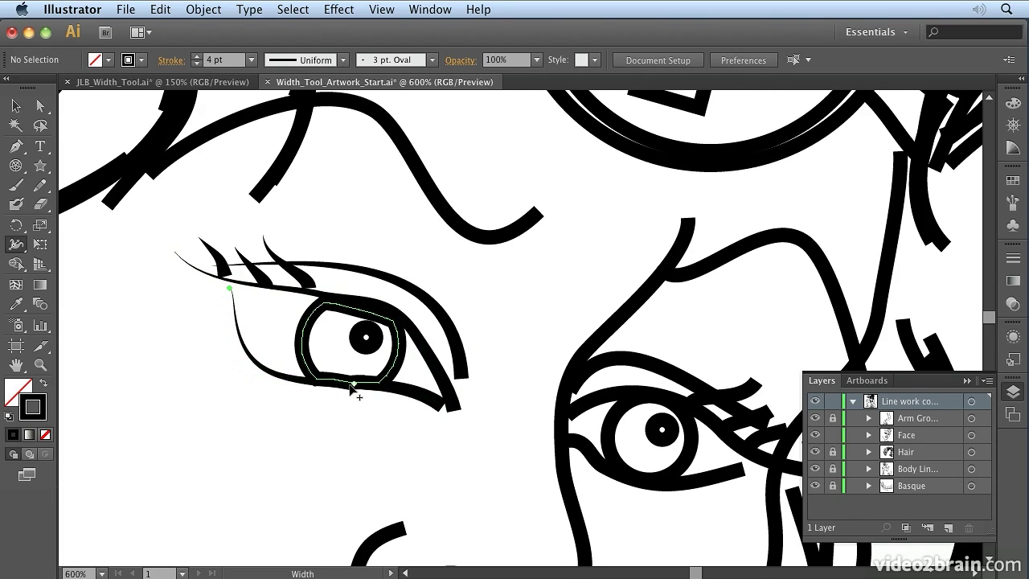
pyautogui.click(353, 388)
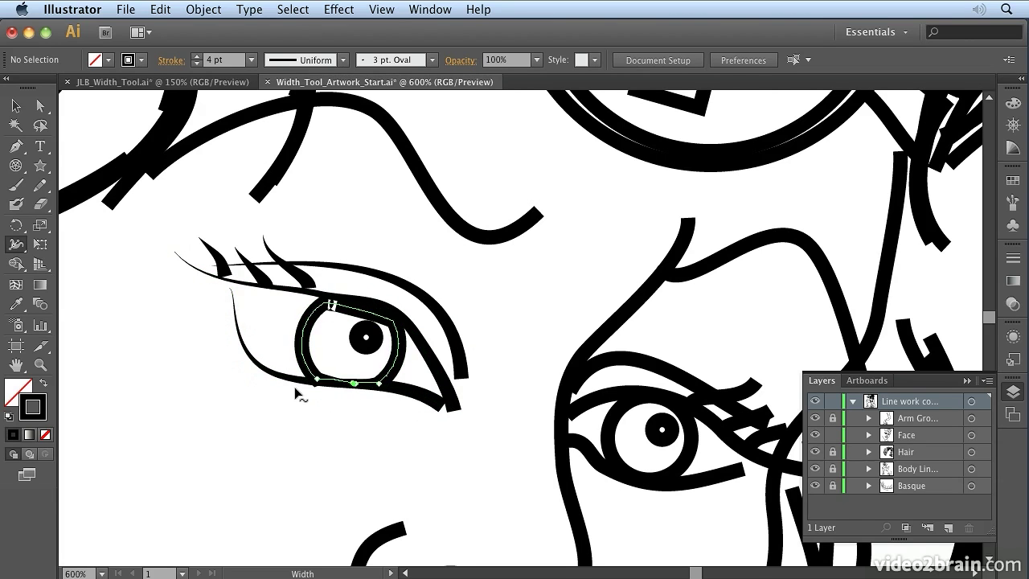
pyautogui.moveTo(298, 388); pyautogui.dragTo(298, 391)
pyautogui.moveTo(444, 402)
pyautogui.mouseDown()
pyautogui.moveTo(451, 409)
pyautogui.moveTo(441, 404)
pyautogui.mouseUp()
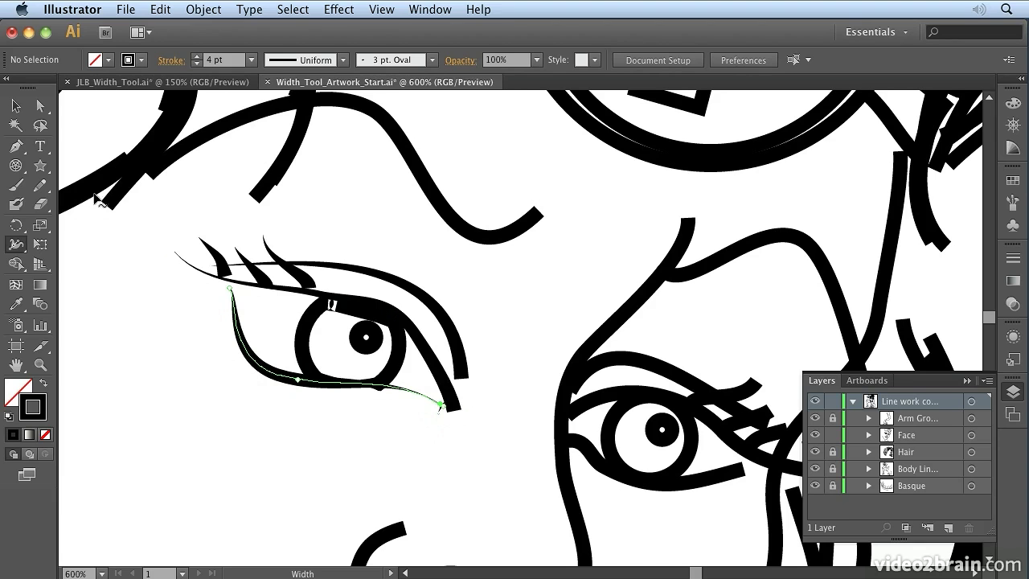
pyautogui.click(16, 105)
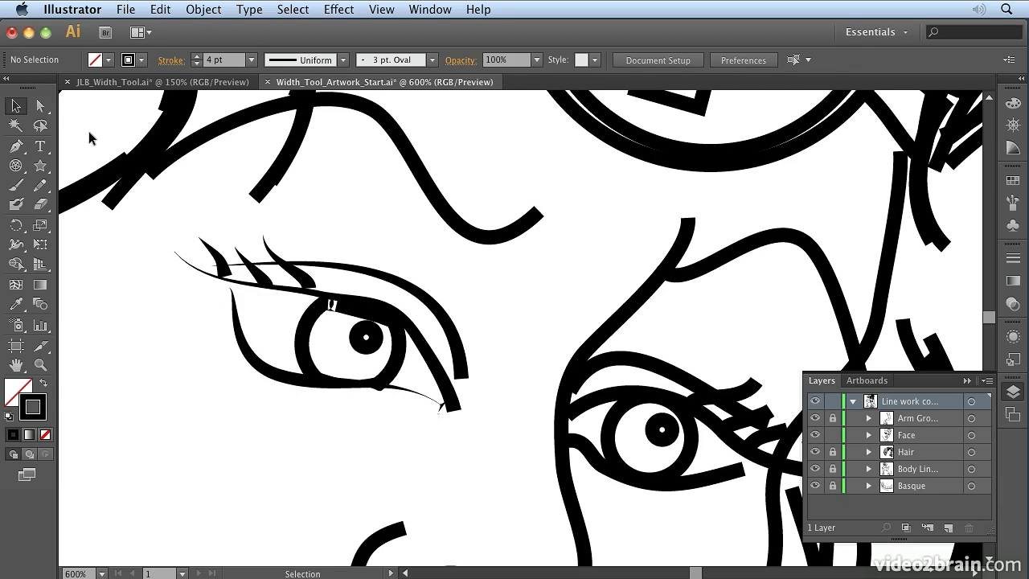
# Step: Nudge the left eyelash anchor into place and isolate the Face sublayer
pyautogui.click(40, 105)
pyautogui.click(226, 278)
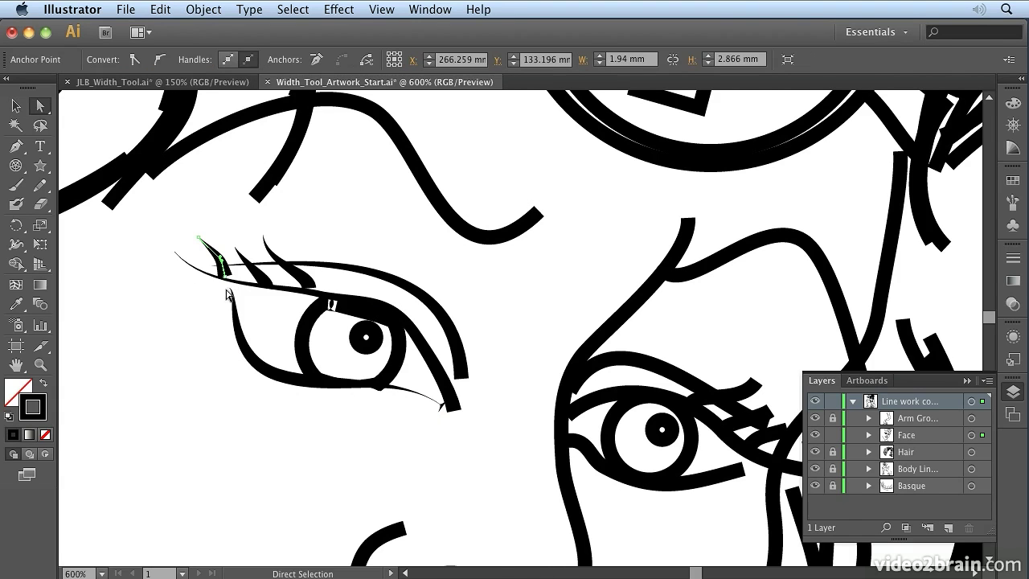
pyautogui.moveTo(227, 280); pyautogui.dragTo(230, 289)
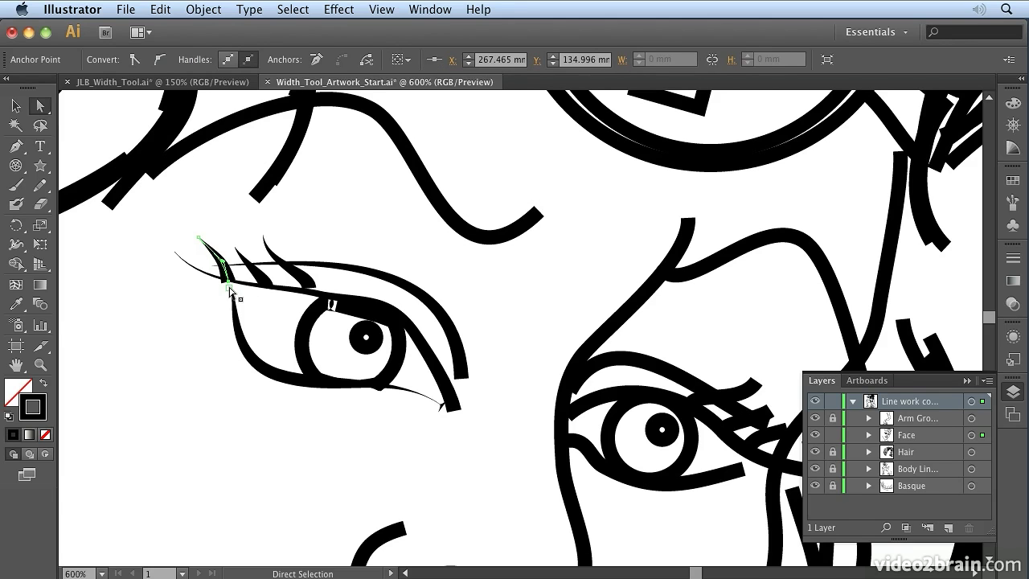
pyautogui.press('v')
pyautogui.doubleClick(228, 292)
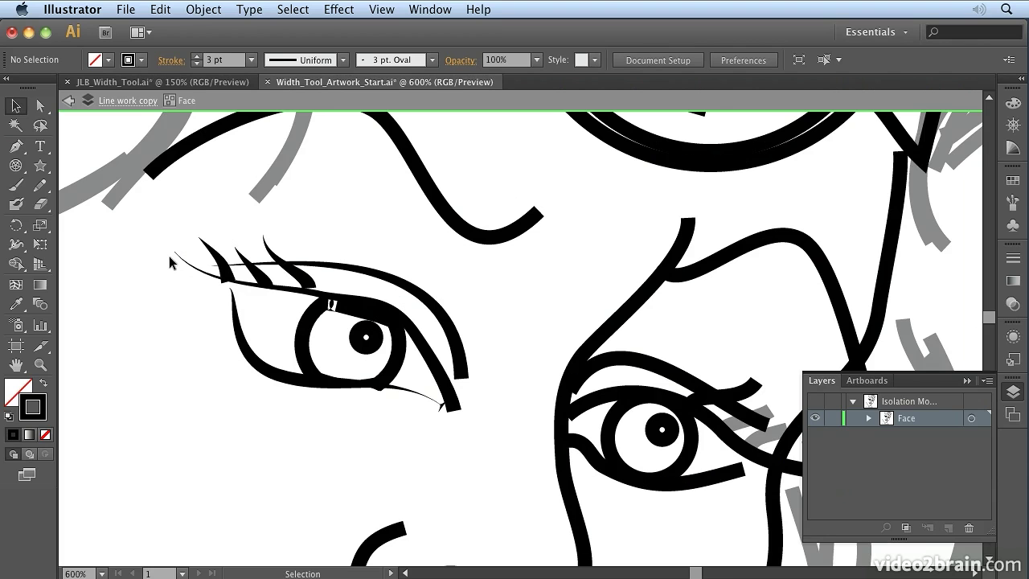
# Step: Give the first eyelash a Round Cap in the Stroke panel
pyautogui.click(220, 268)
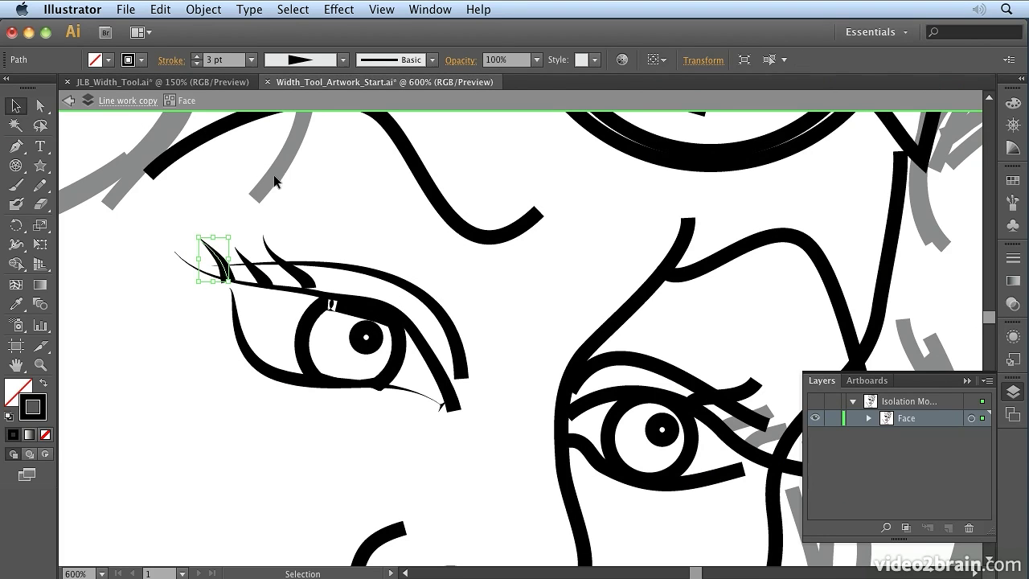
pyautogui.click(171, 63)
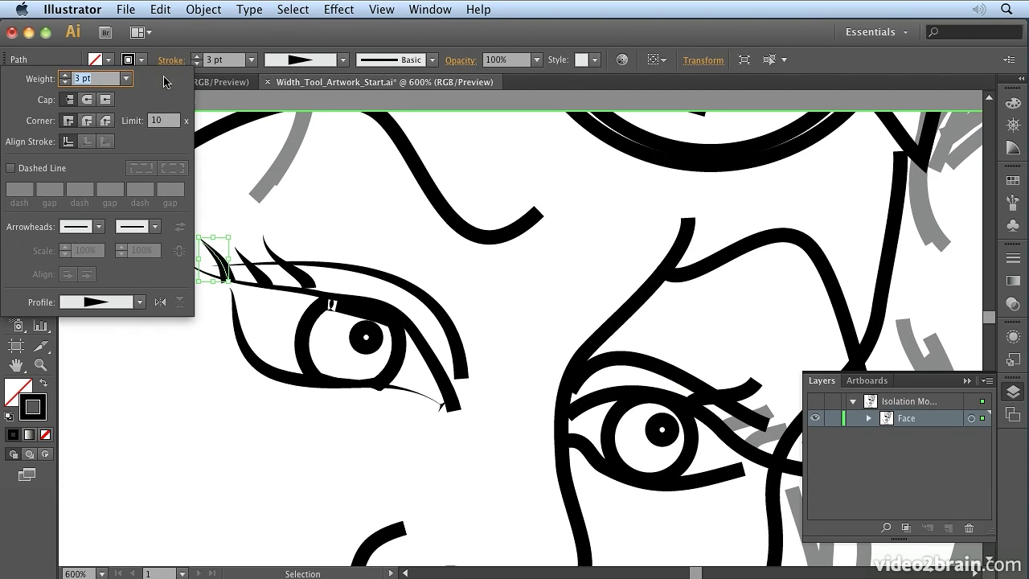
pyautogui.click(87, 99)
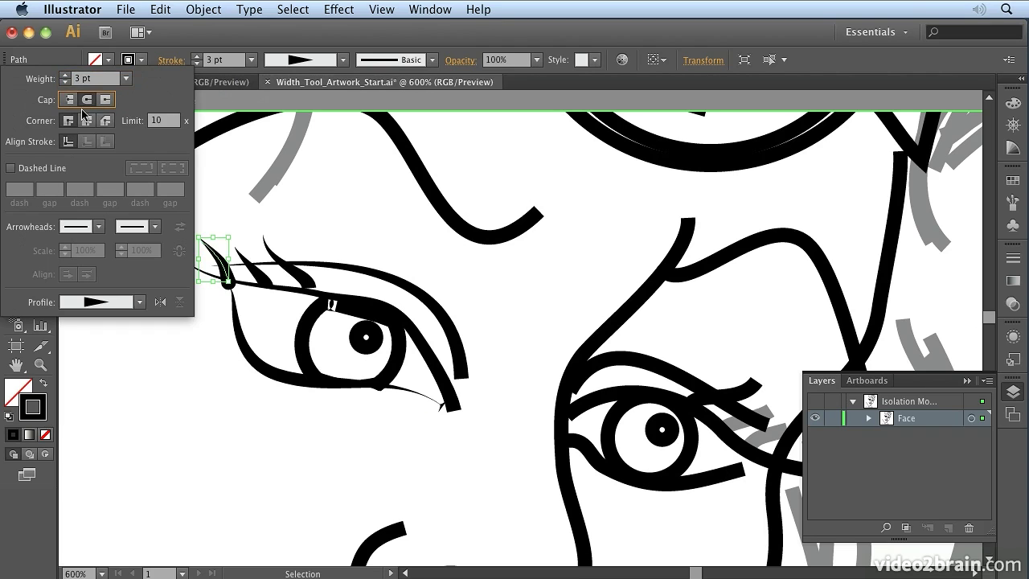
pyautogui.click(234, 216)
pyautogui.click(234, 215)
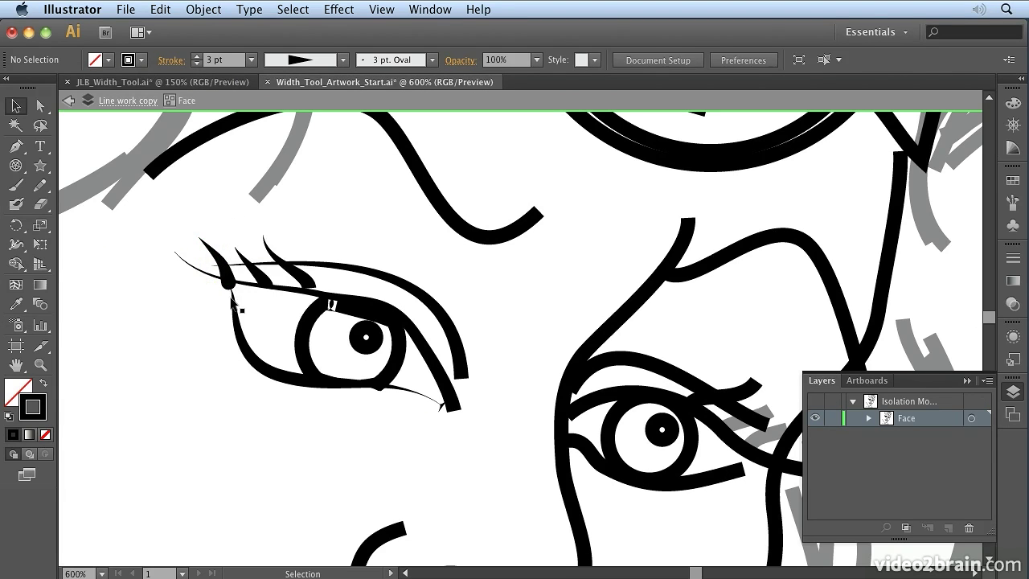
# Step: Apply Round Cap to the middle and third eyelashes together, then clear the selection
pyautogui.click(262, 290)
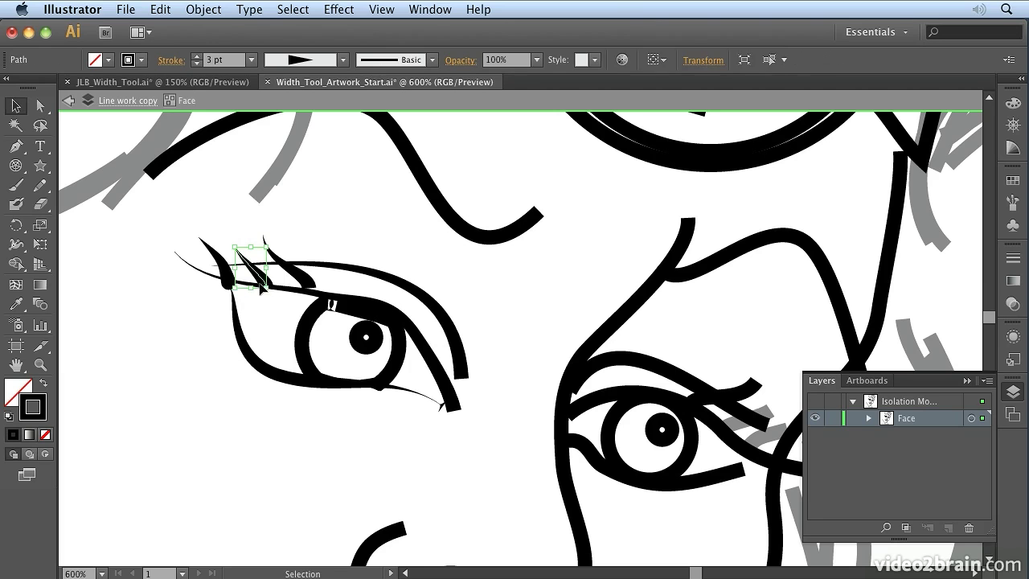
pyautogui.keyDown('shift'); pyautogui.click(306, 280); pyautogui.keyUp('shift')
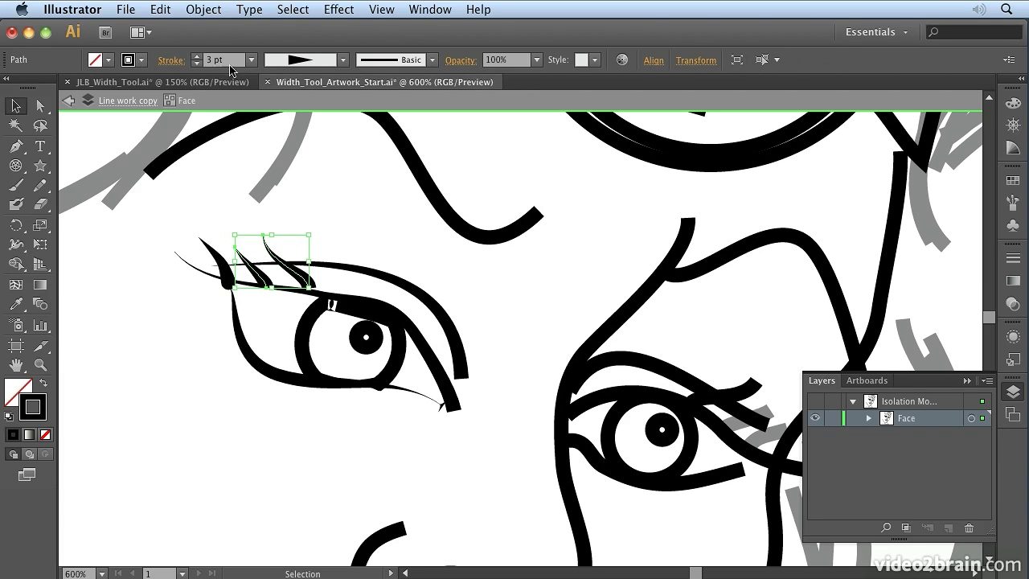
pyautogui.click(171, 60)
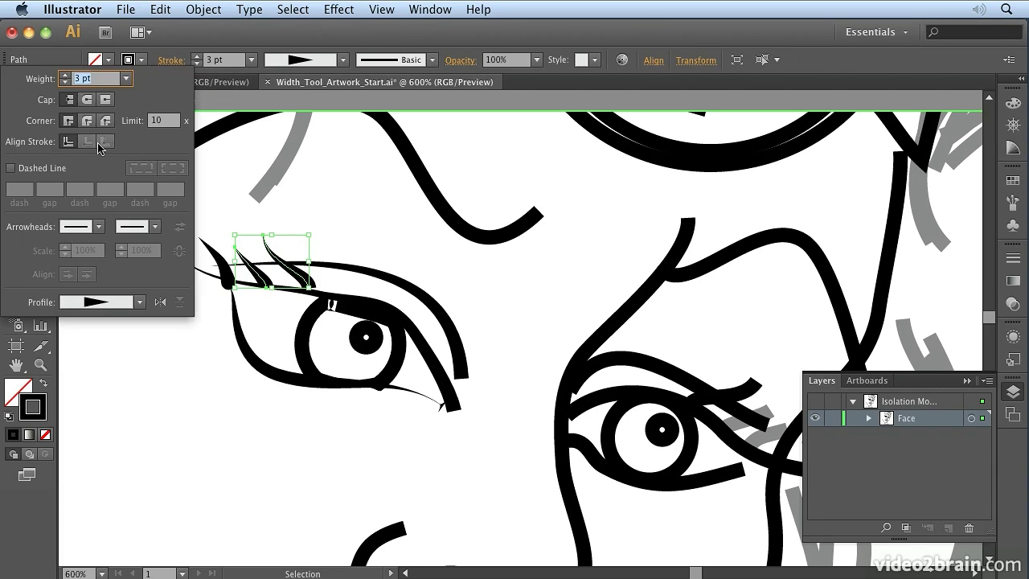
pyautogui.click(88, 100)
pyautogui.click(358, 244)
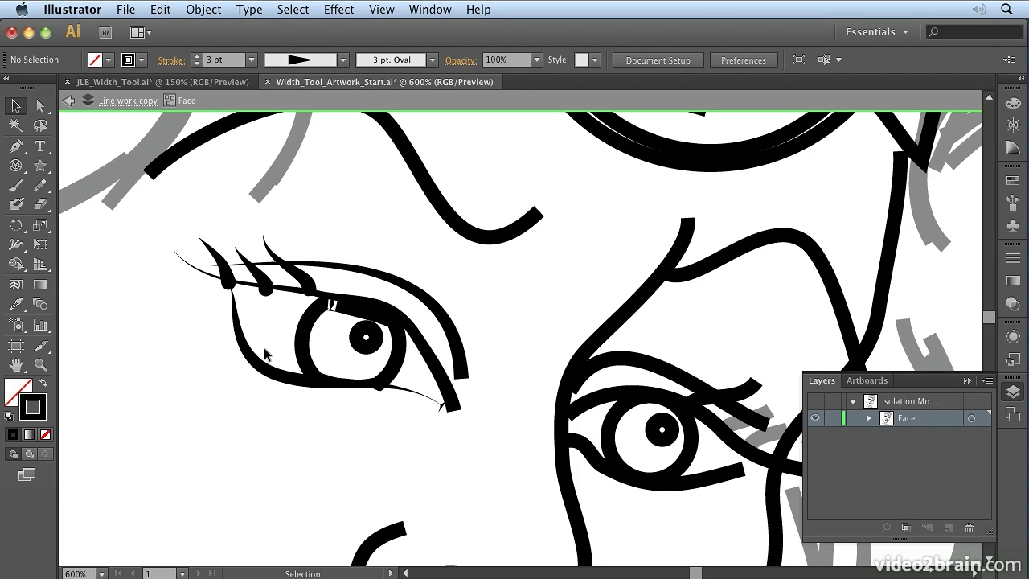
# Step: Exit isolation mode and zoom out in the Navigator to see the torso and legs
pyautogui.click(68, 101)
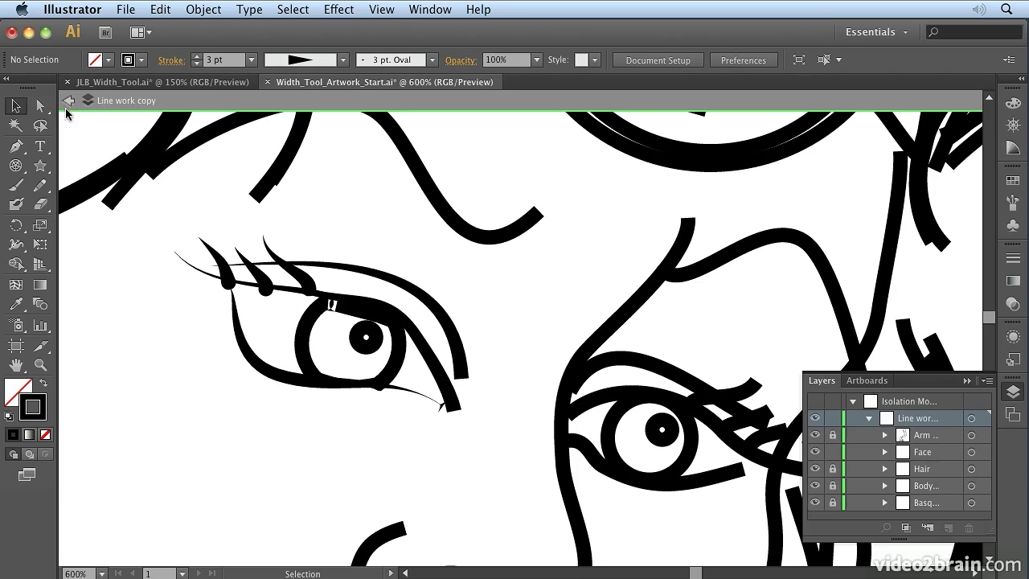
pyautogui.click(68, 101)
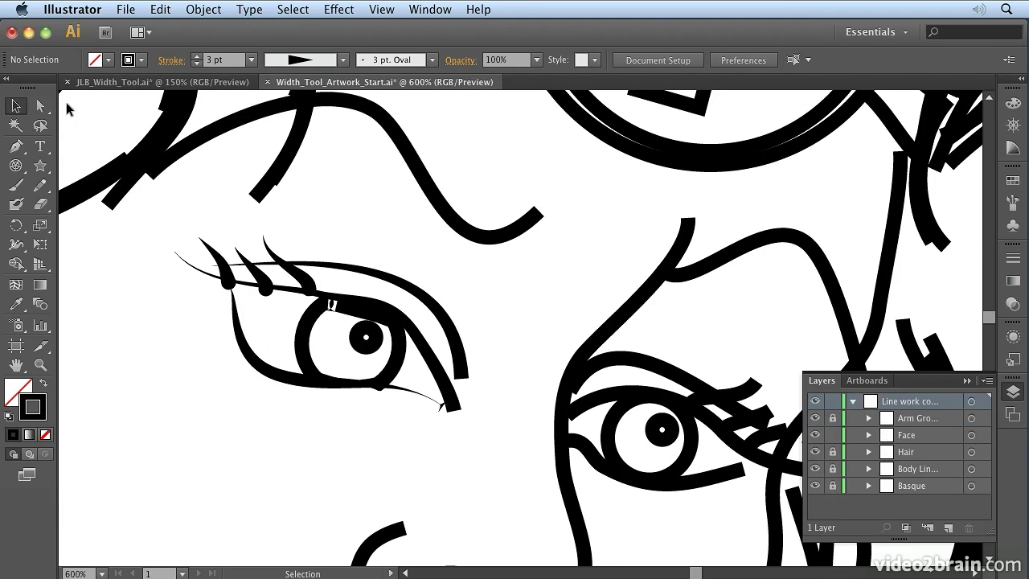
pyautogui.click(1013, 124)
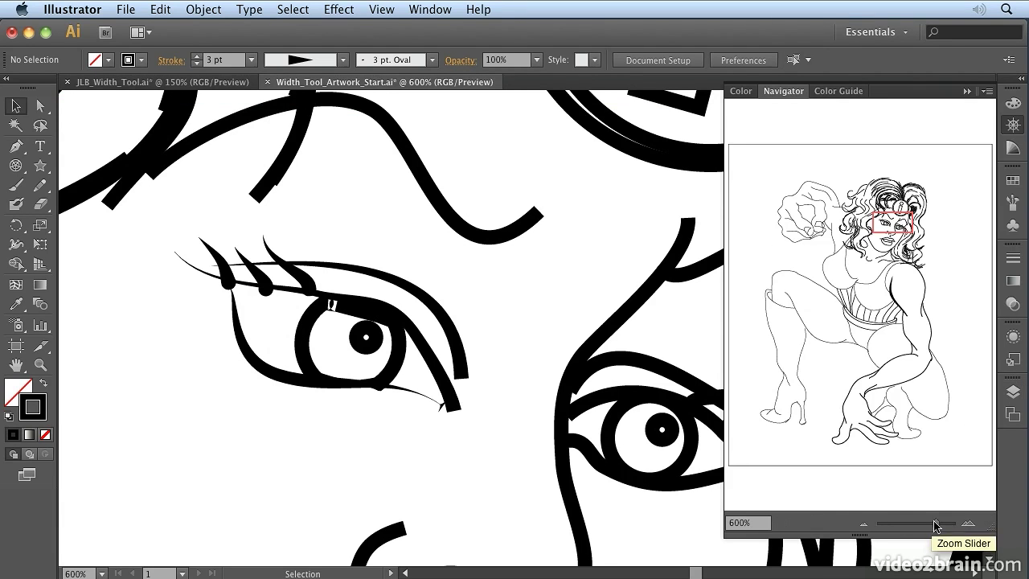
pyautogui.moveTo(936, 523); pyautogui.dragTo(913, 523)
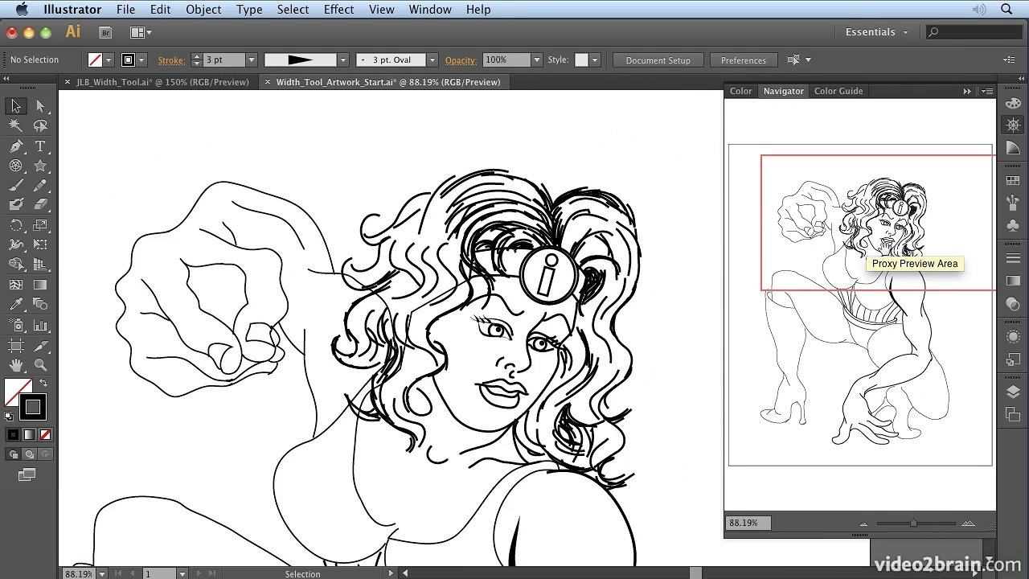
pyautogui.moveTo(884, 249); pyautogui.dragTo(876, 305)
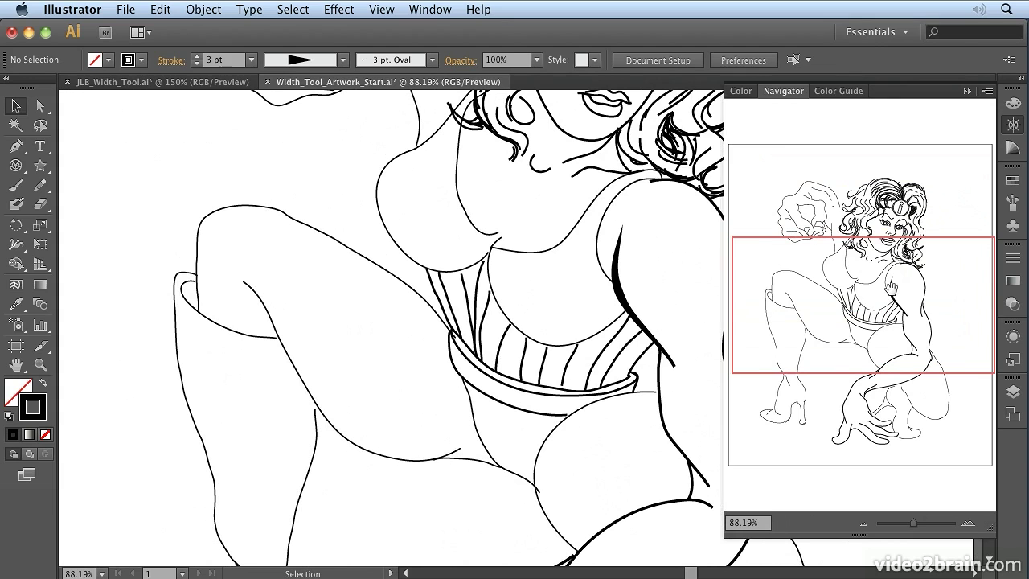
# Step: Set the zoom to 120%, centre the view on the torso and arm, and show the Layers panel
pyautogui.click(748, 523)
pyautogui.write('90')
pyautogui.press('Return')
pyautogui.write('120')
pyautogui.press('Return')
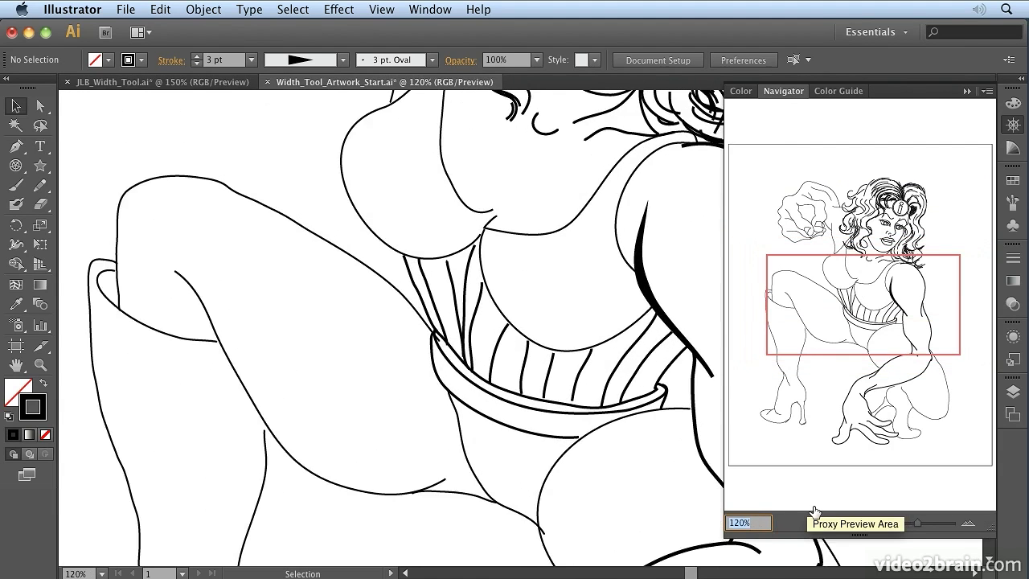
pyautogui.click(901, 302)
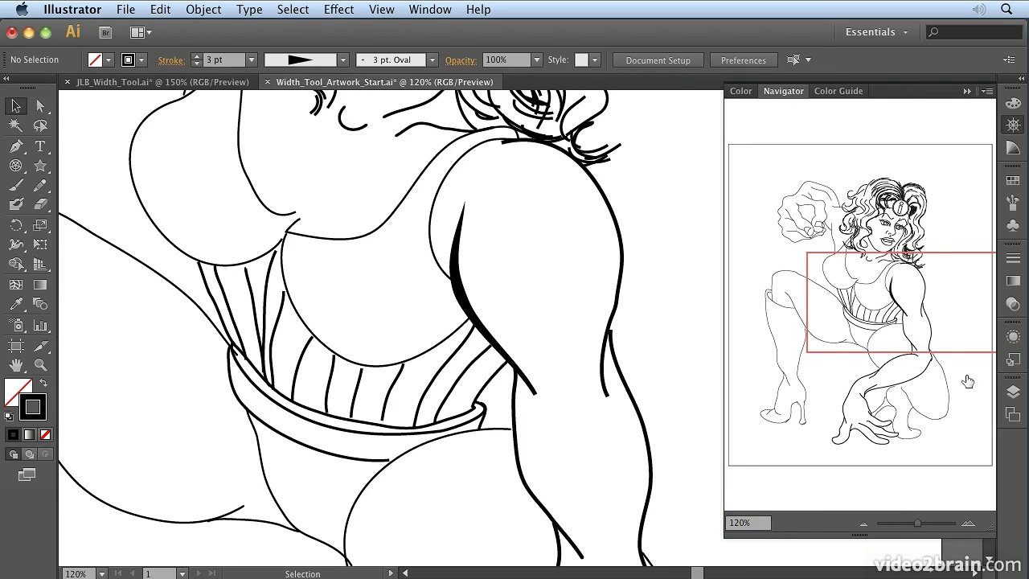
pyautogui.click(1012, 392)
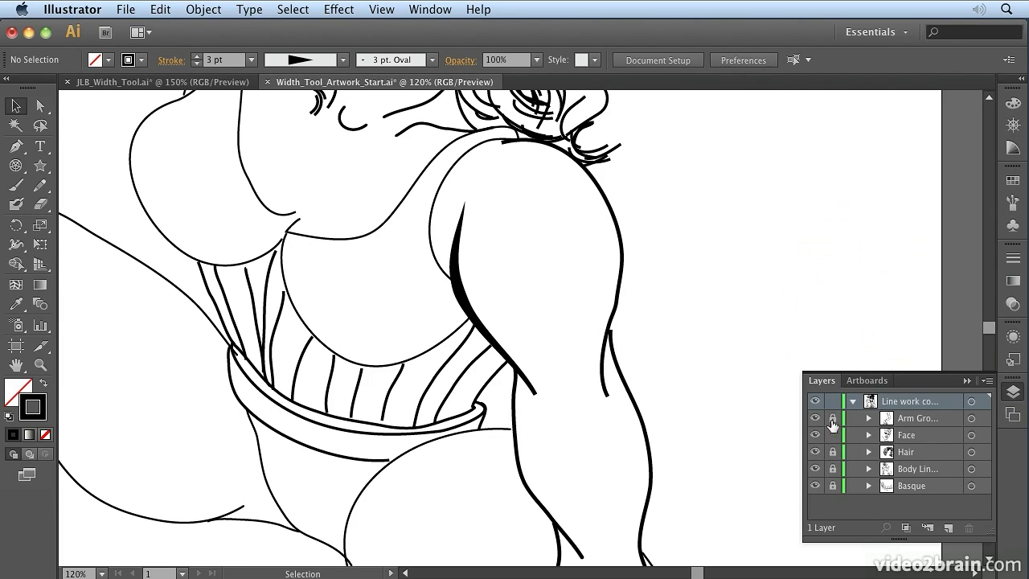
# Step: Lock the Arm Group, Face, Hair and Body Lines sublayers, leaving Basque unlocked, and target the Basque artwork
pyautogui.click(833, 401)
pyautogui.click(833, 485)
pyautogui.click(832, 402)
pyautogui.click(833, 402)
pyautogui.click(833, 402)
pyautogui.click(833, 402)
pyautogui.click(833, 402)
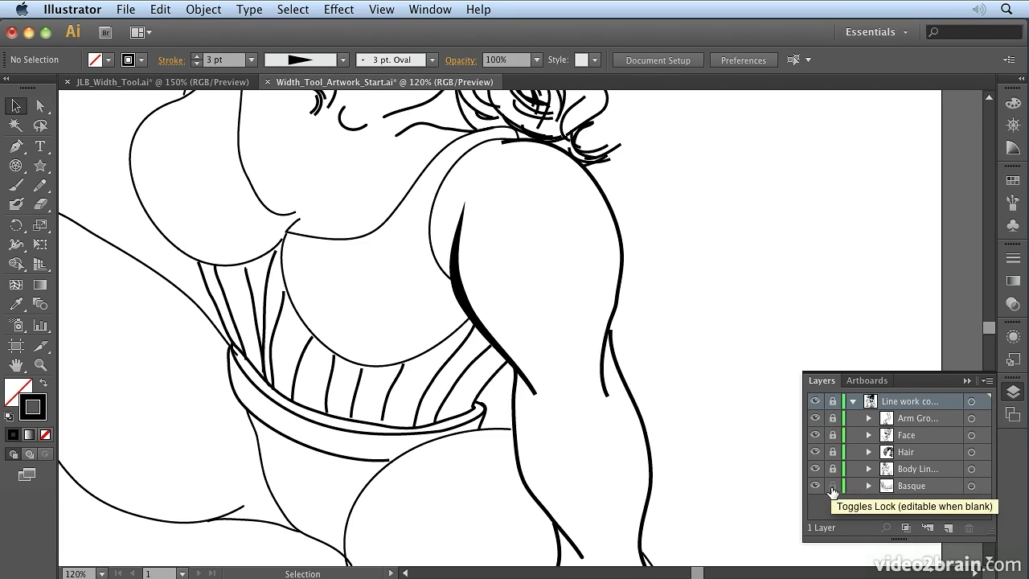
pyautogui.click(833, 402)
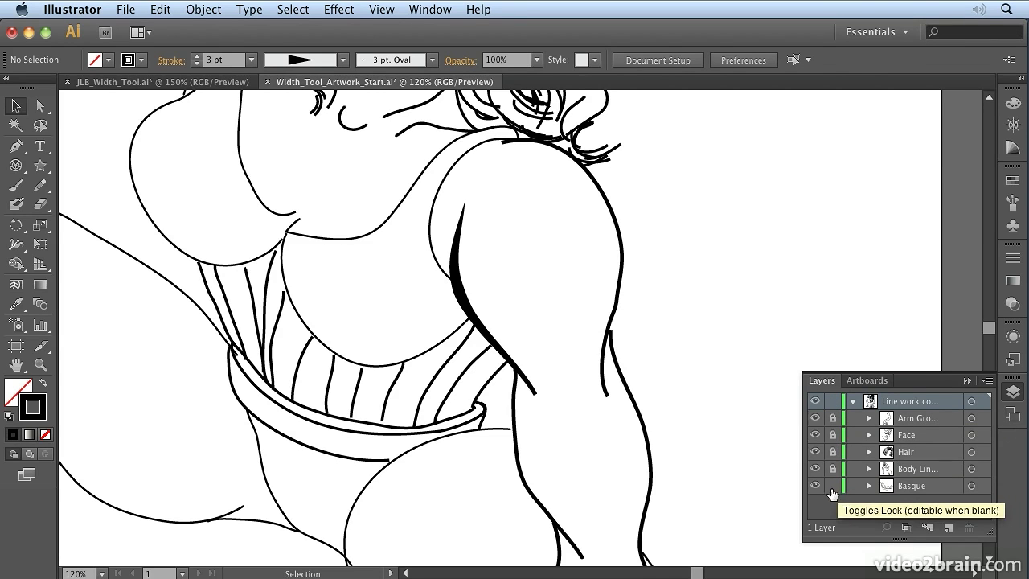
pyautogui.click(970, 487)
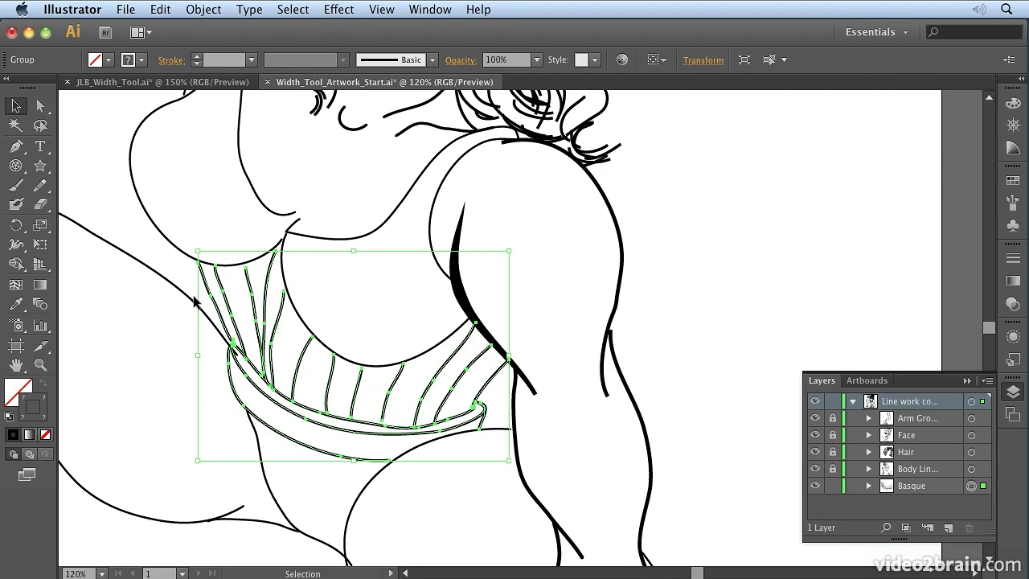
# Step: Isolate the Basque group, select one rib line and nudge its top
pyautogui.doubleClick(245, 297)
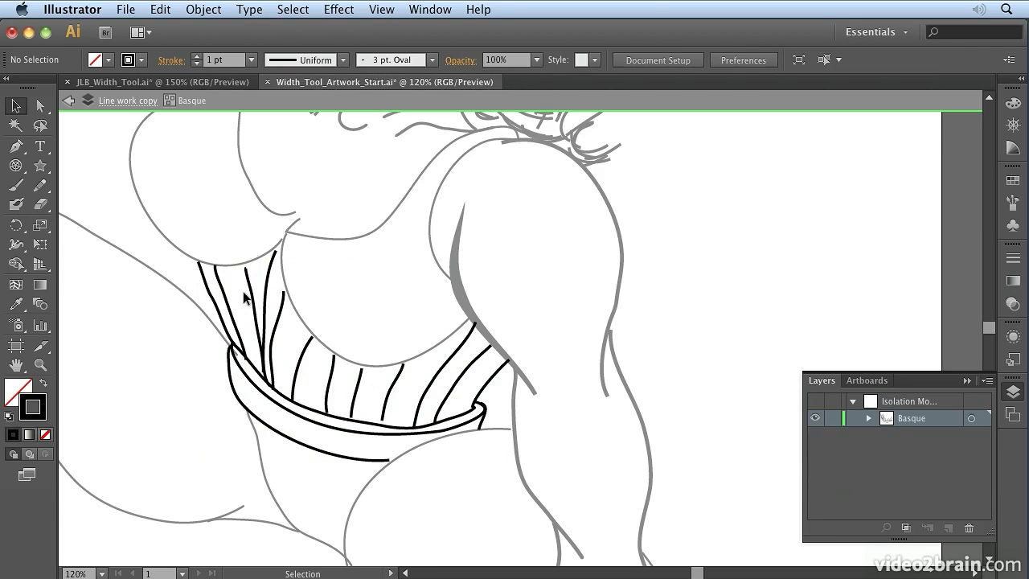
pyautogui.click(247, 286)
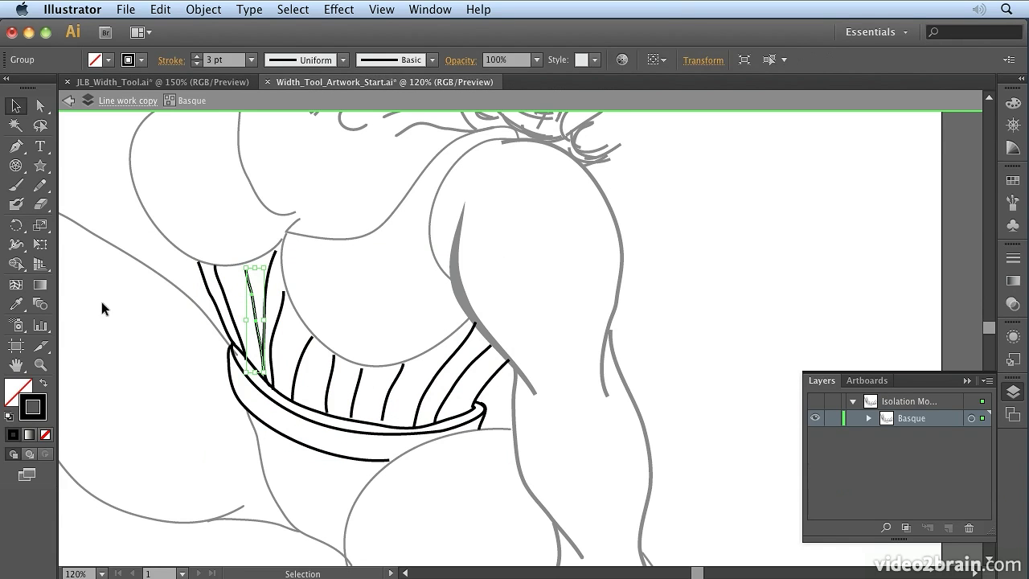
pyautogui.moveTo(246, 268); pyautogui.dragTo(242, 264)
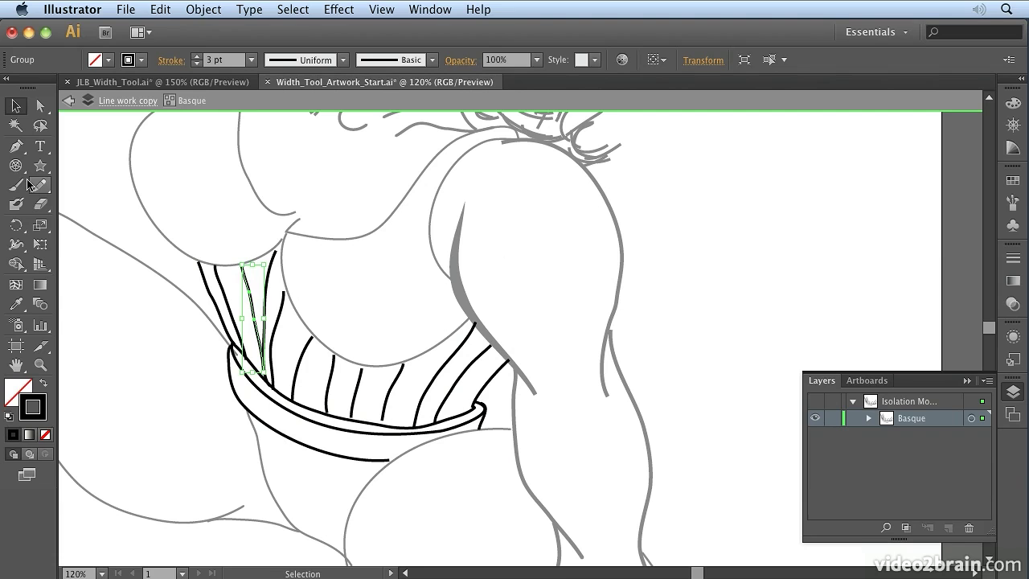
# Step: Widen the rib line's top end with the Width tool and zoom in on it
pyautogui.click(16, 244)
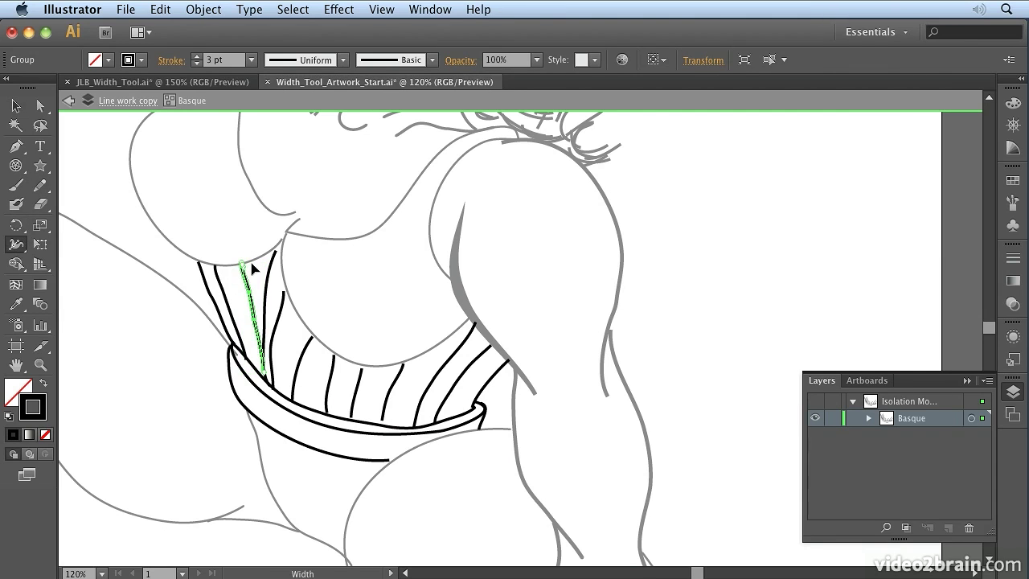
pyautogui.moveTo(246, 269)
pyautogui.mouseDown()
pyautogui.moveTo(281, 265)
pyautogui.moveTo(276, 253)
pyautogui.mouseUp()
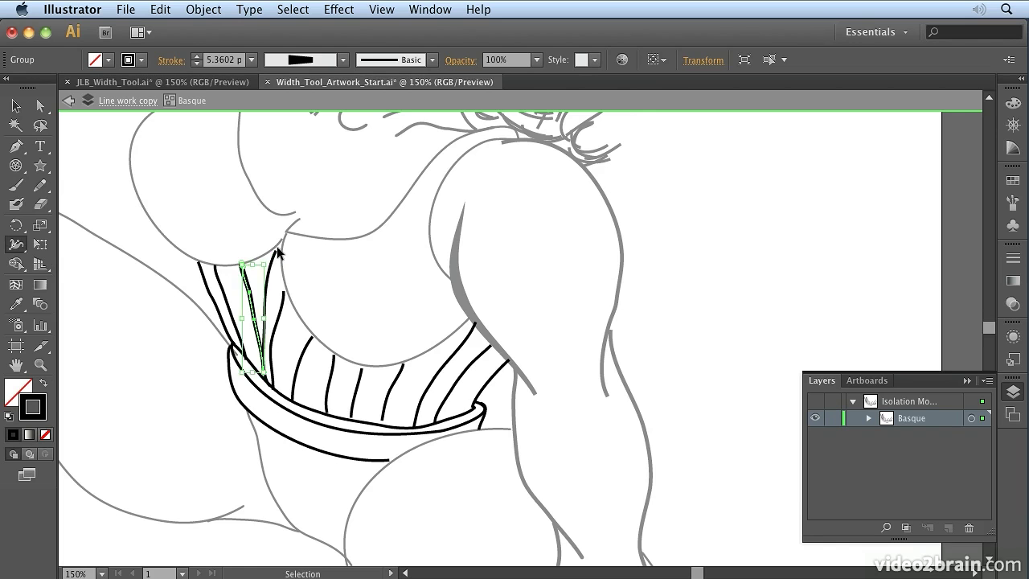
pyautogui.press('super+equal')
pyautogui.press('super+equal')
pyautogui.press('super+equal')
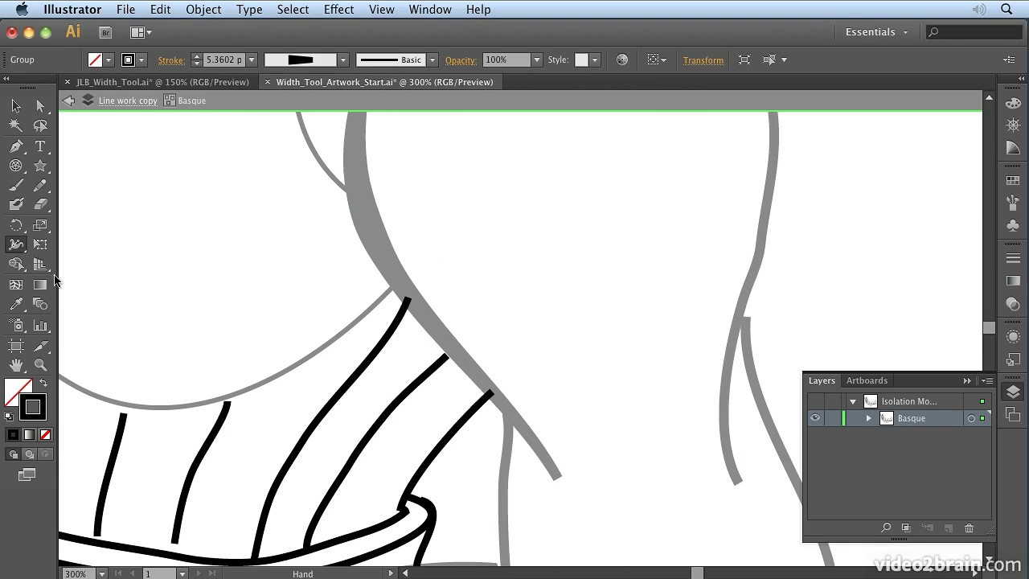
pyautogui.moveTo(179, 319); pyautogui.dragTo(809, 329)
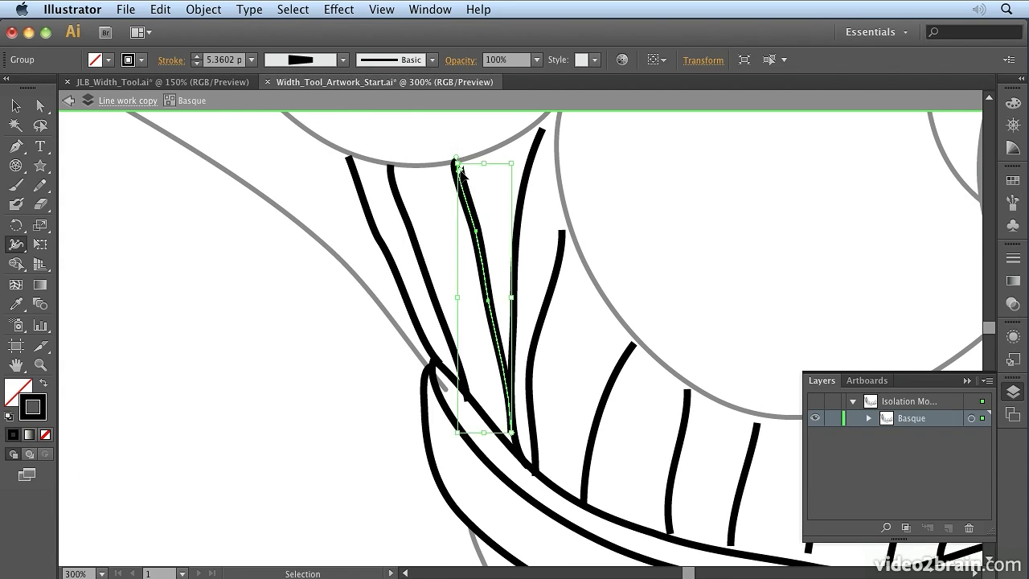
pyautogui.press('super+equal')
pyautogui.scroll(5, 436, 340)
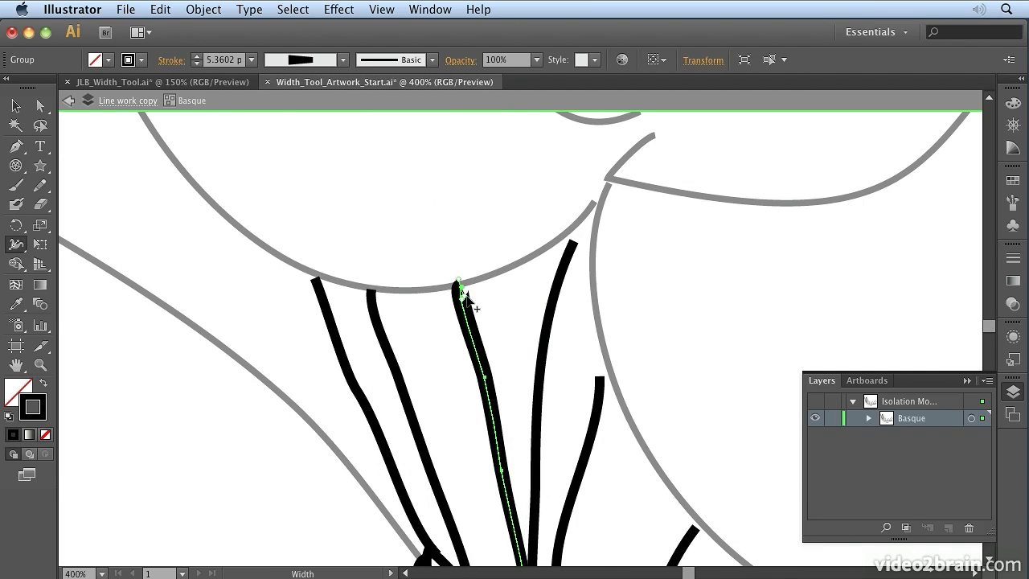
# Step: Move the rib line's top anchor up to meet the bust curve
pyautogui.click(41, 109)
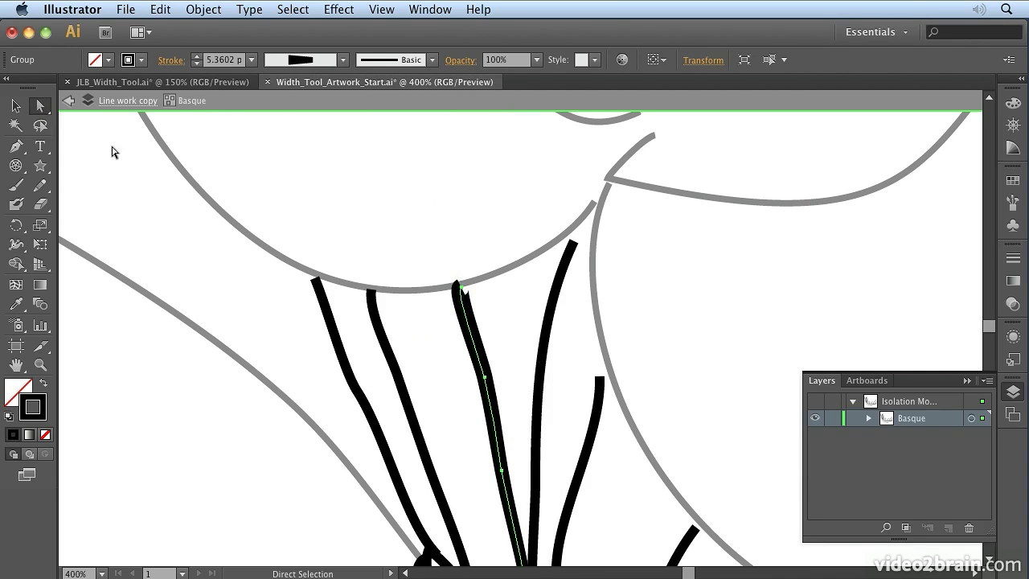
pyautogui.click(462, 291)
pyautogui.moveTo(457, 294); pyautogui.dragTo(460, 288)
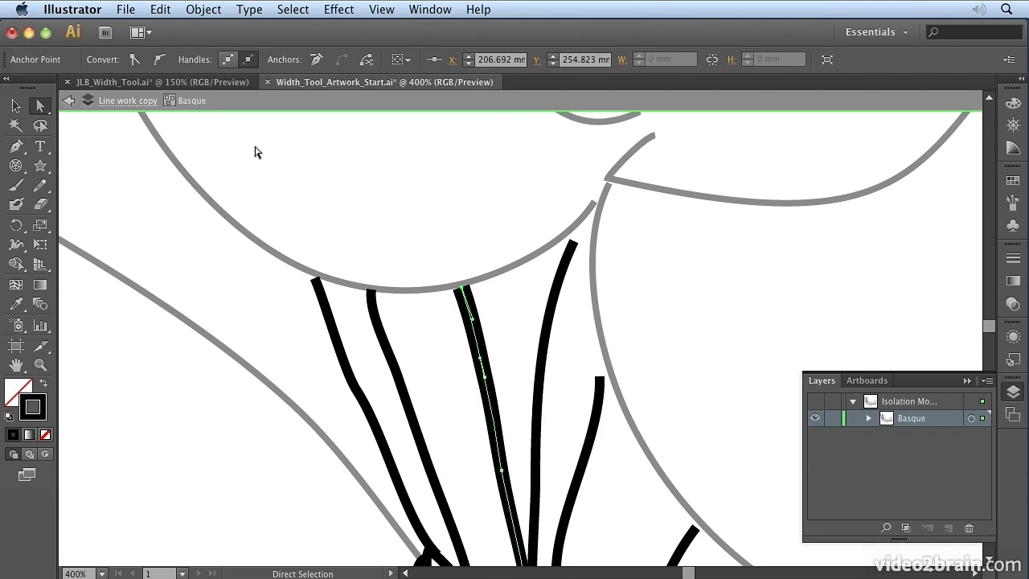
# Step: Flare the rib line into a wide wedge at the top, narrowing through its middle
pyautogui.click(17, 244)
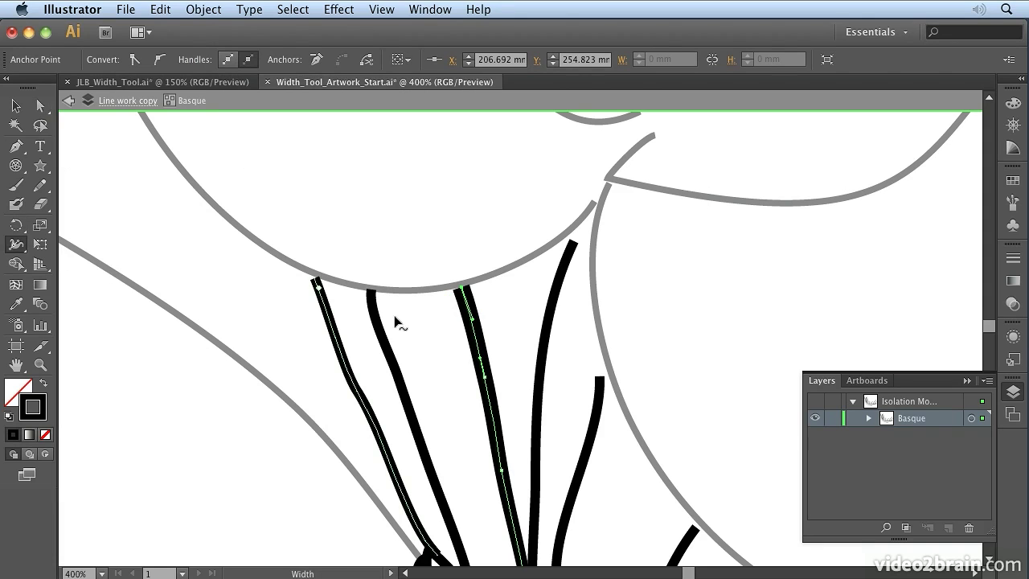
pyautogui.moveTo(466, 285)
pyautogui.mouseDown()
pyautogui.moveTo(487, 281)
pyautogui.moveTo(439, 292)
pyautogui.moveTo(437, 306)
pyautogui.moveTo(443, 292)
pyautogui.mouseUp()
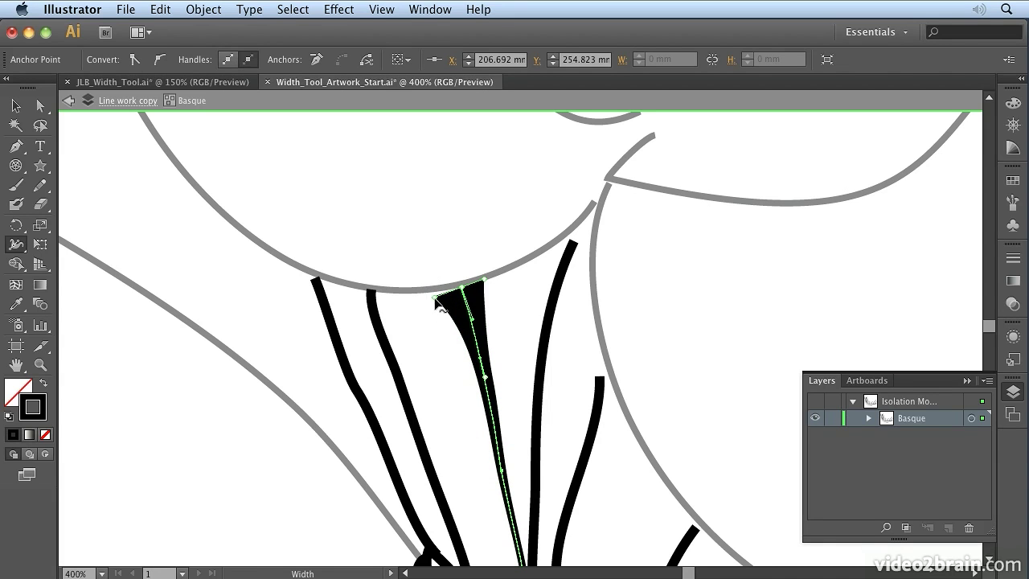
pyautogui.moveTo(435, 298); pyautogui.dragTo(438, 295)
pyautogui.moveTo(488, 379)
pyautogui.mouseDown()
pyautogui.moveTo(503, 373)
pyautogui.moveTo(477, 376)
pyautogui.moveTo(483, 414)
pyautogui.mouseUp()
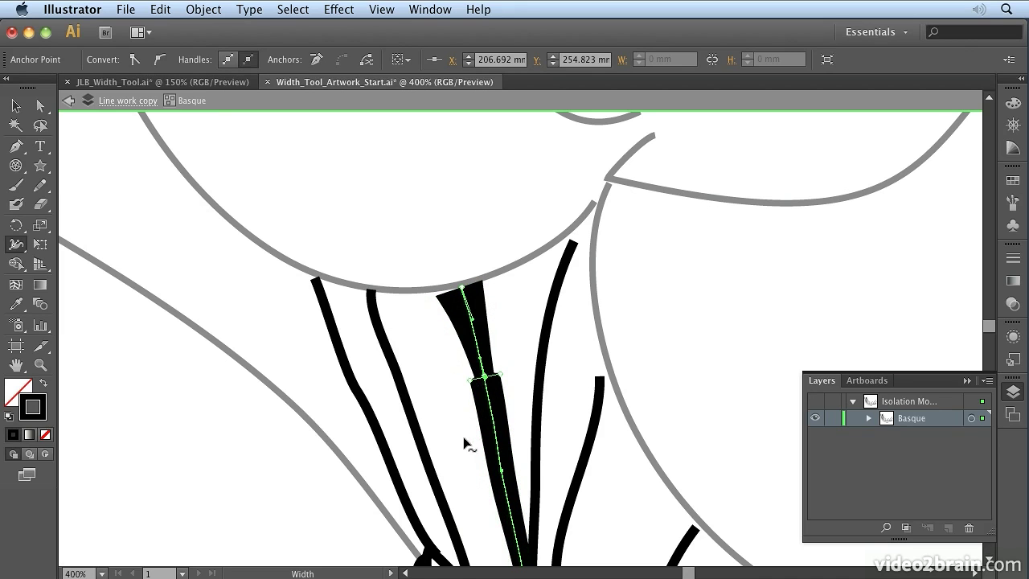
# Step: Delete the rib line's middle width point so it tapers smoothly from its wide top
pyautogui.doubleClick(486, 377)
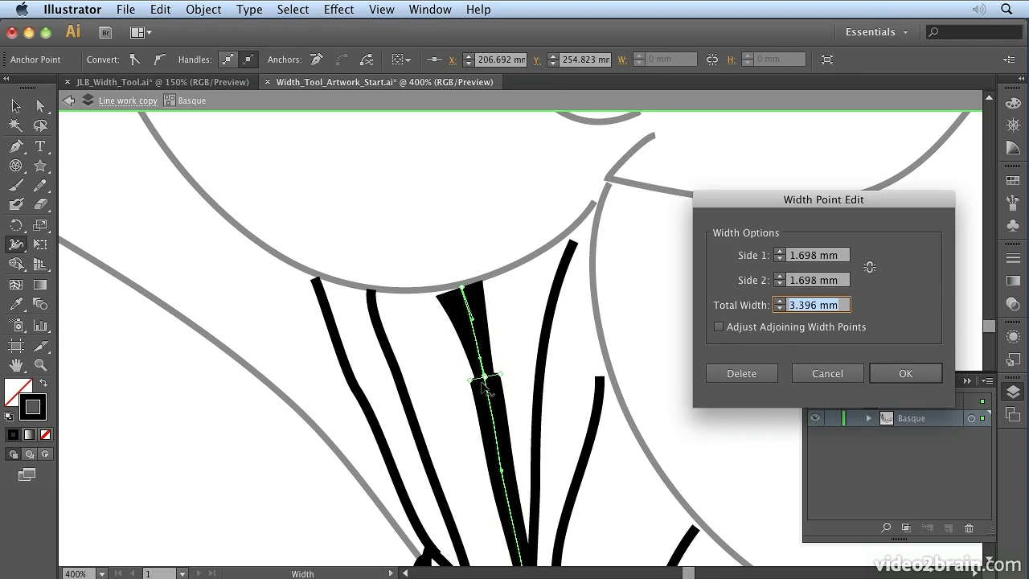
pyautogui.click(742, 374)
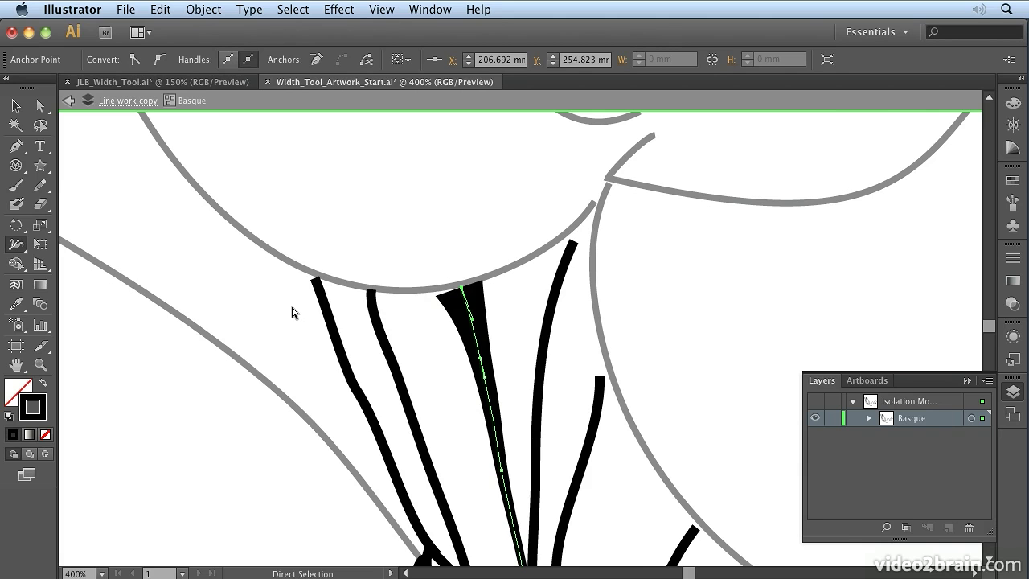
# Step: Zoom out and pan to bring the whole basque and the legs into view
pyautogui.press('super+minus')
pyautogui.press('super+minus')
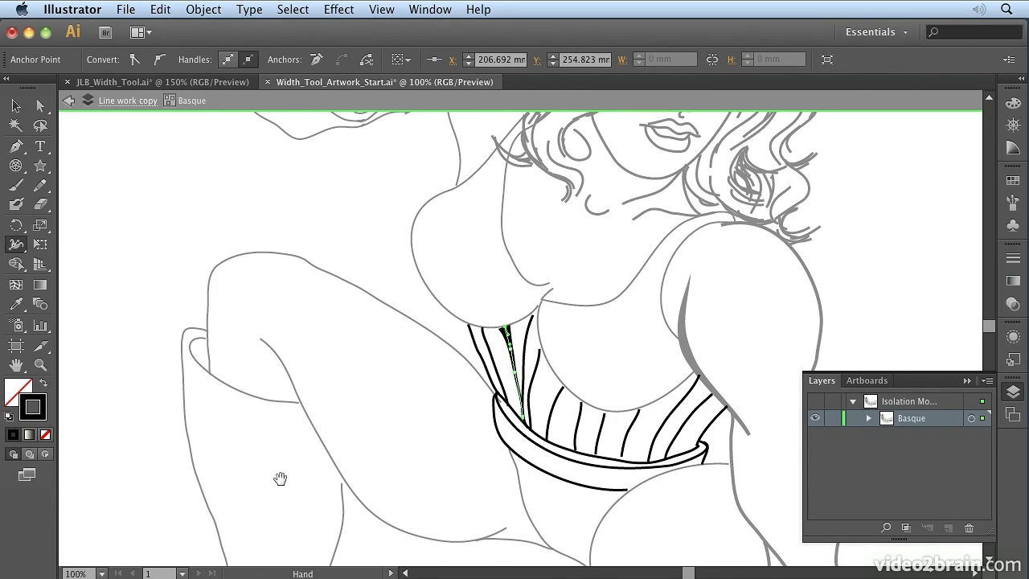
pyautogui.moveTo(280, 479); pyautogui.dragTo(276, 361)
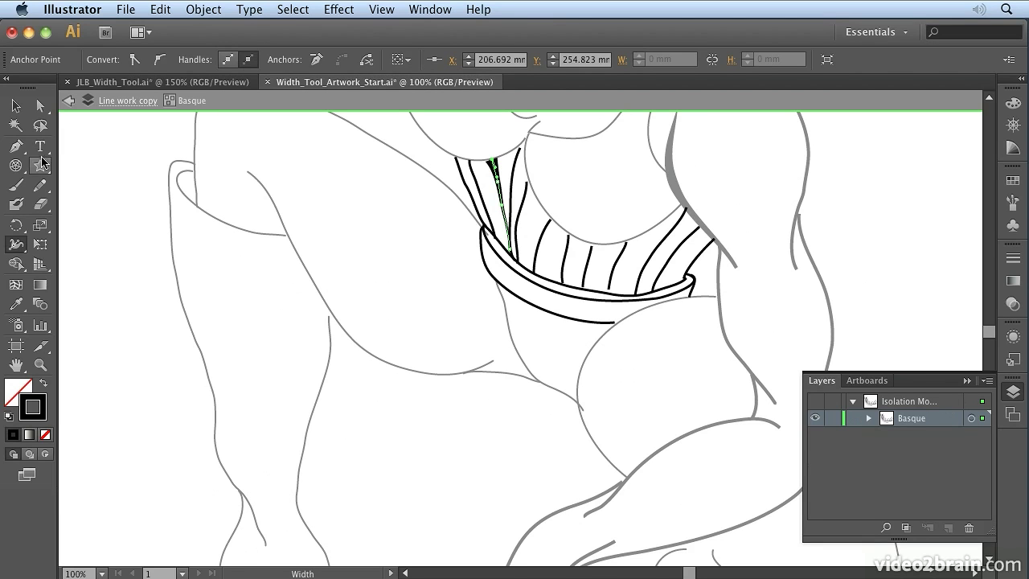
# Step: Exit the Basque group, pan to the legs, unlock the Body sublayer and select the calf line
pyautogui.click(67, 102)
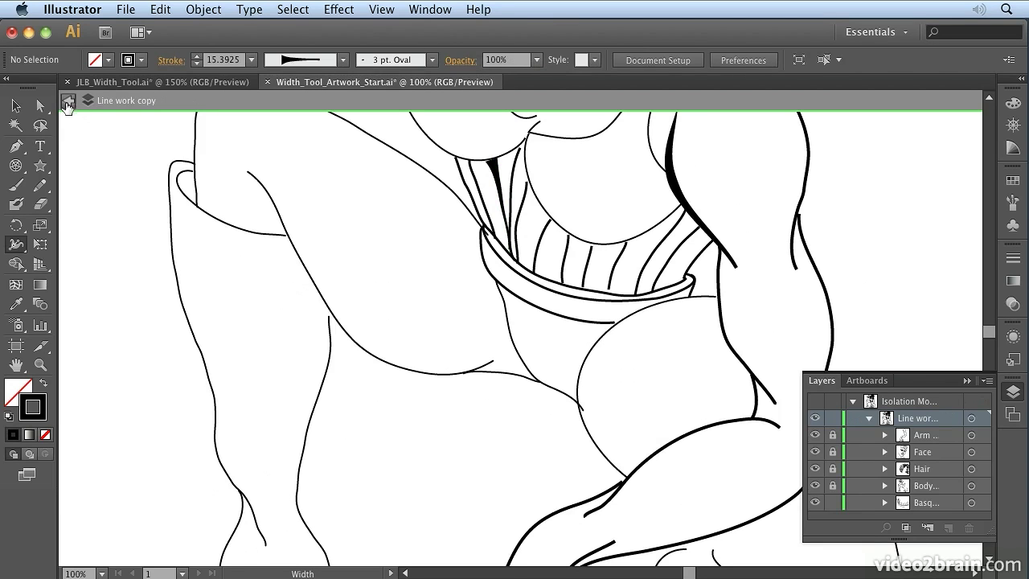
pyautogui.press('space')
pyautogui.moveTo(156, 258); pyautogui.dragTo(200, 122)
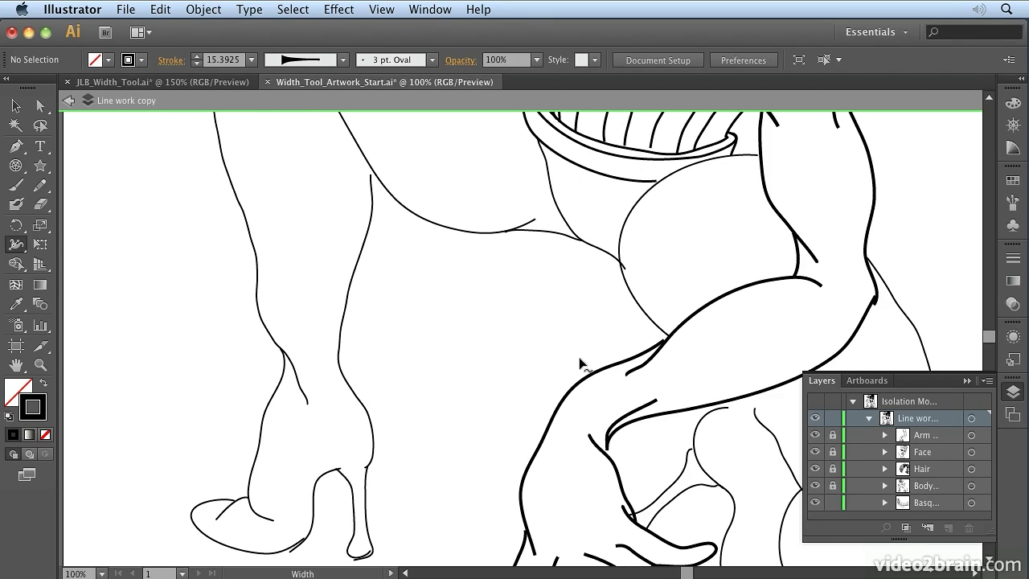
pyautogui.click(833, 485)
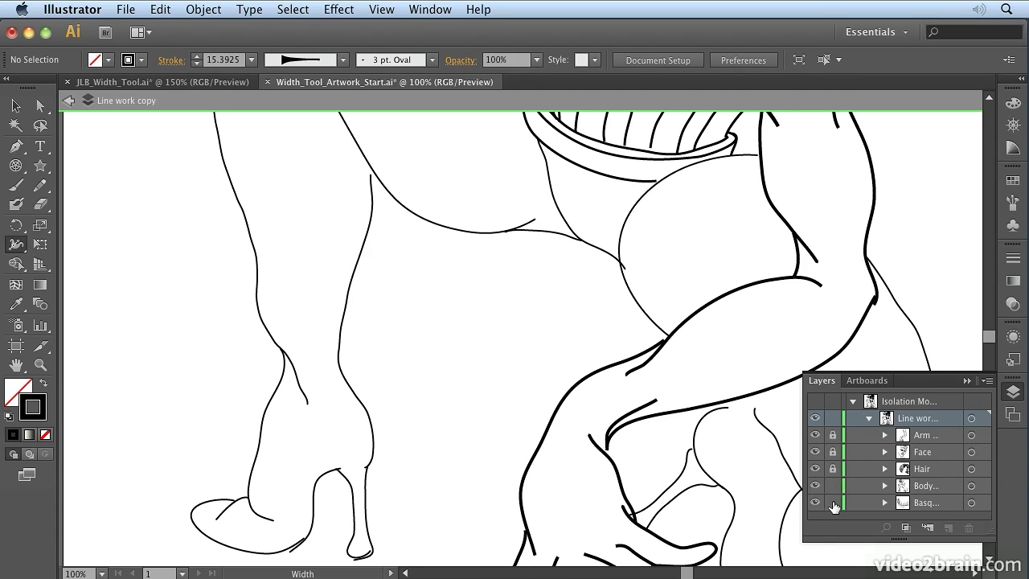
pyautogui.click(283, 374)
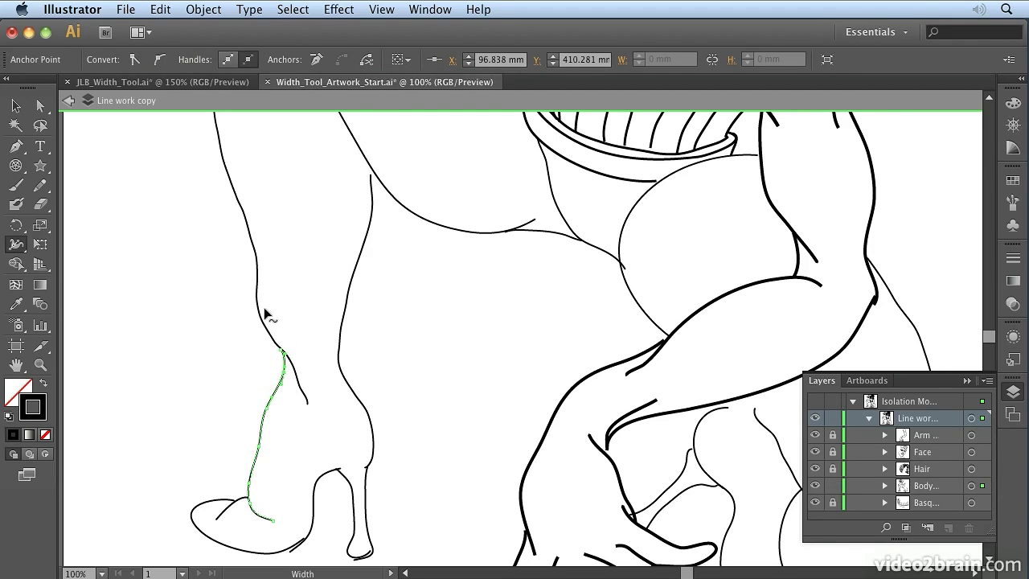
pyautogui.press('super+equal')
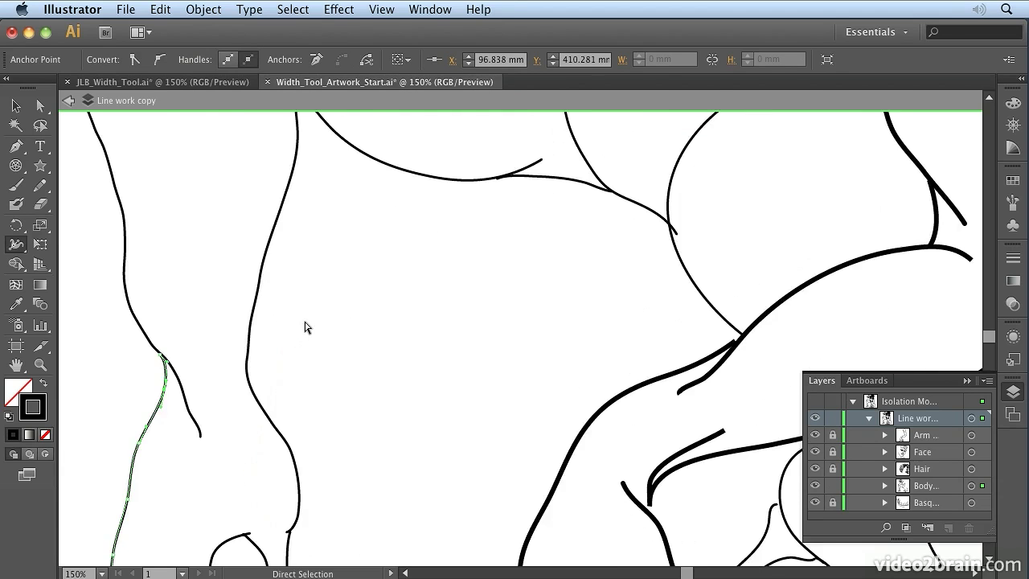
pyautogui.press('super+equal')
pyautogui.moveTo(172, 415); pyautogui.dragTo(509, 314)
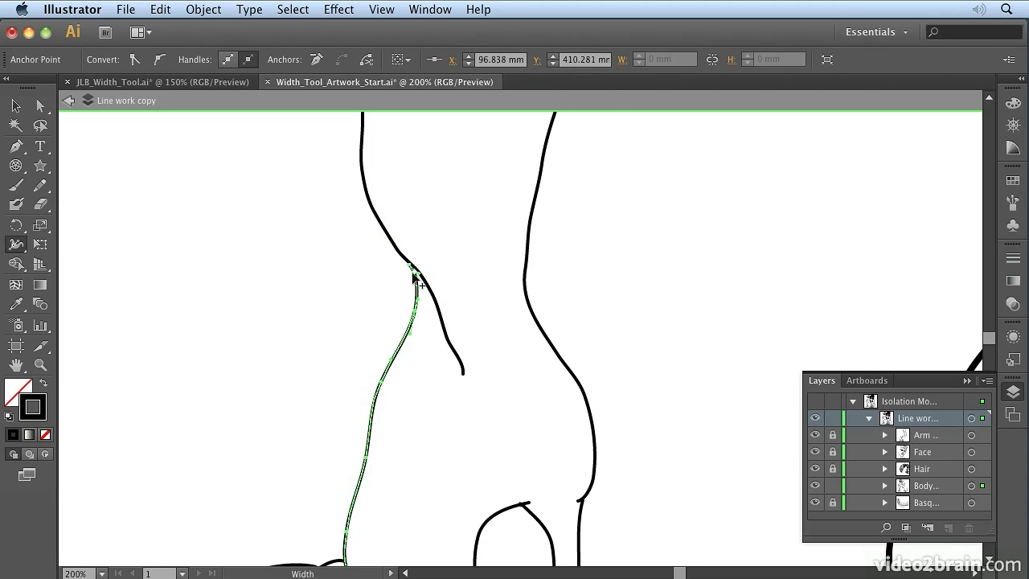
pyautogui.moveTo(410, 270); pyautogui.dragTo(379, 259)
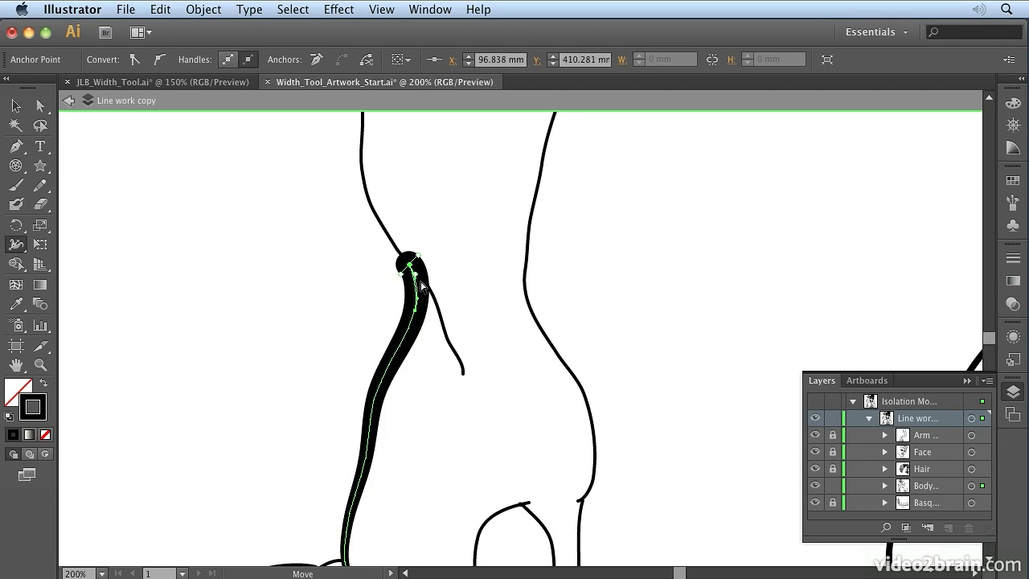
pyautogui.moveTo(422, 286); pyautogui.dragTo(412, 346)
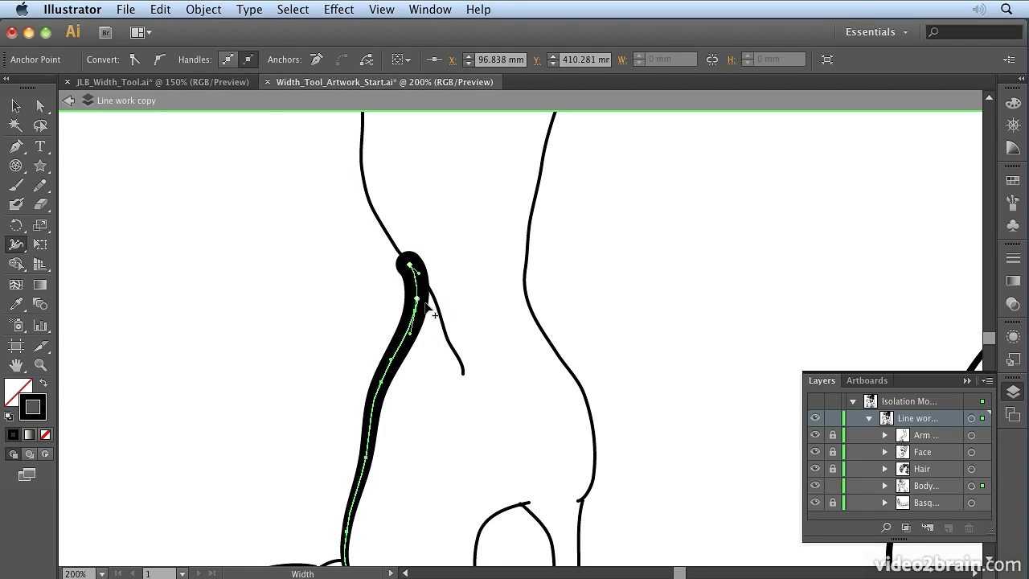
pyautogui.press('super')
pyautogui.press('super+z')
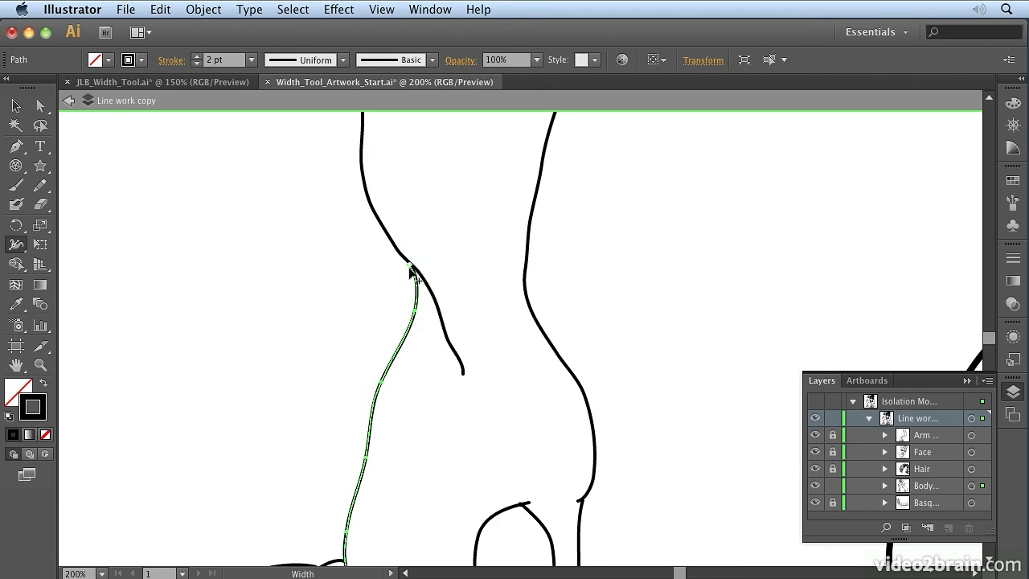
# Step: Widen the lower boot line with width points and narrow its thick top end
pyautogui.moveTo(414, 272); pyautogui.dragTo(451, 284)
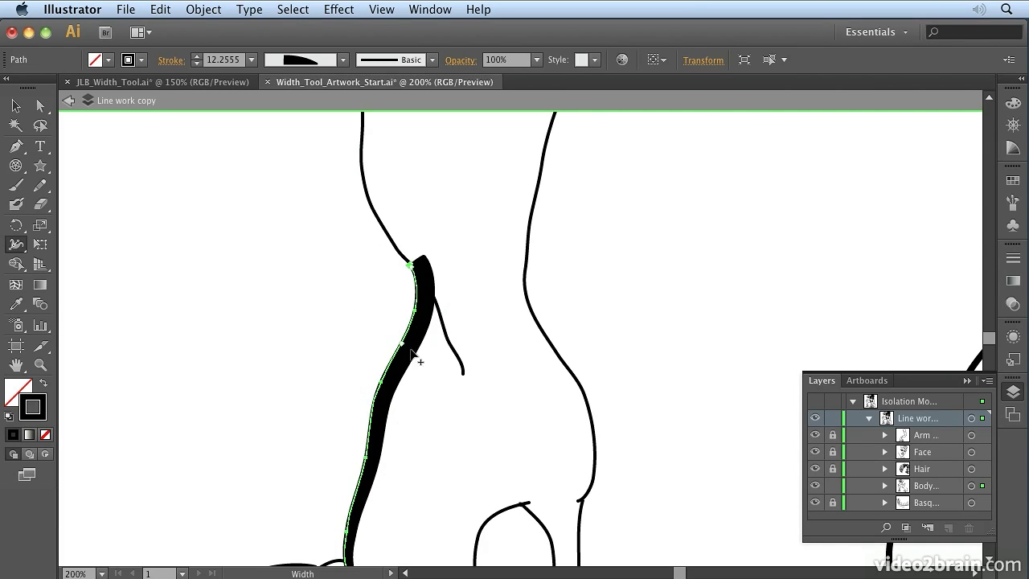
pyautogui.moveTo(408, 349); pyautogui.dragTo(403, 344)
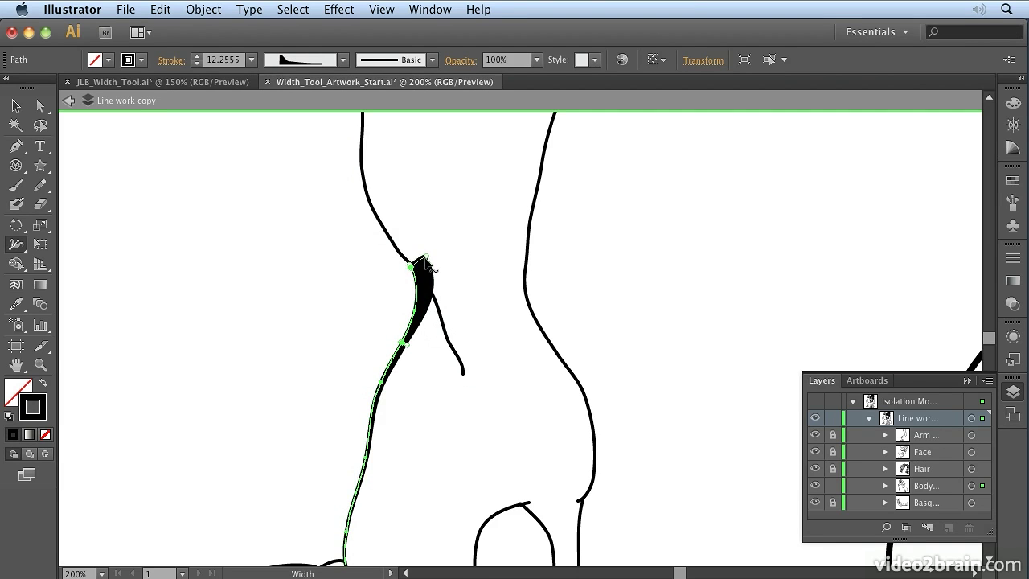
pyautogui.moveTo(427, 261); pyautogui.dragTo(420, 266)
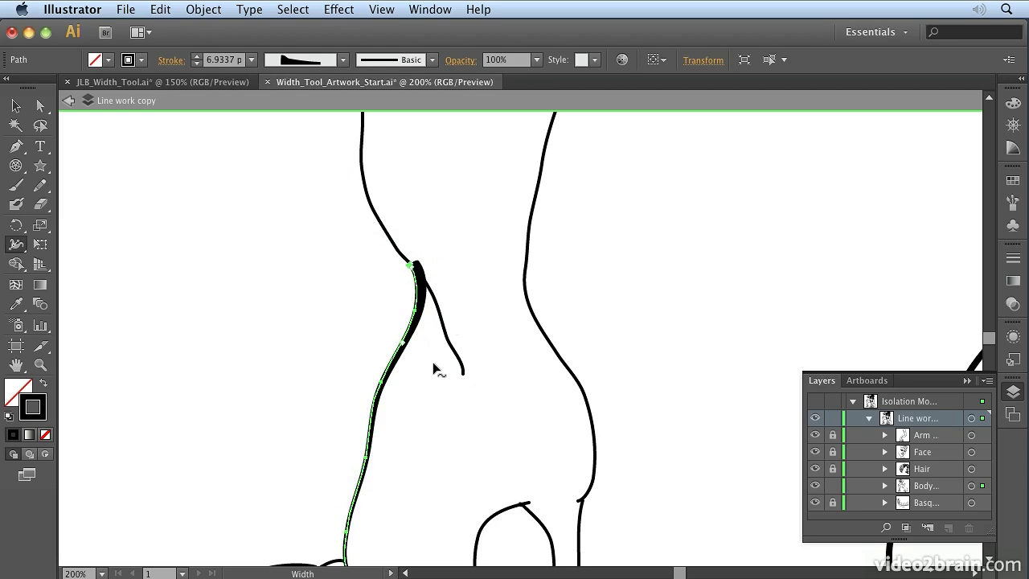
# Step: Select the thin line above the junction, thicken it, then deselect to check the result
pyautogui.press('super')
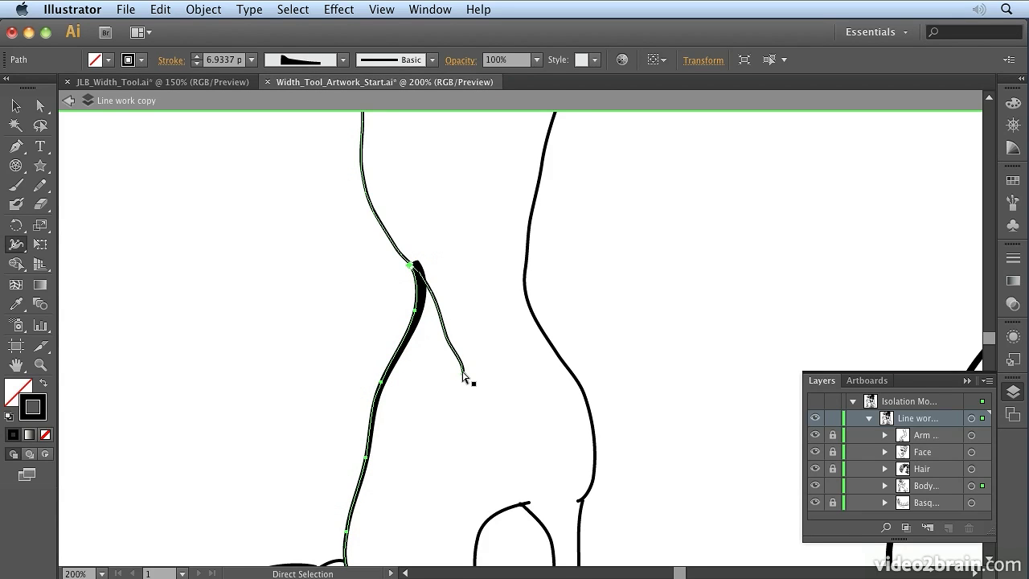
pyautogui.keyDown('super'); pyautogui.click(463, 372); pyautogui.keyUp('super')
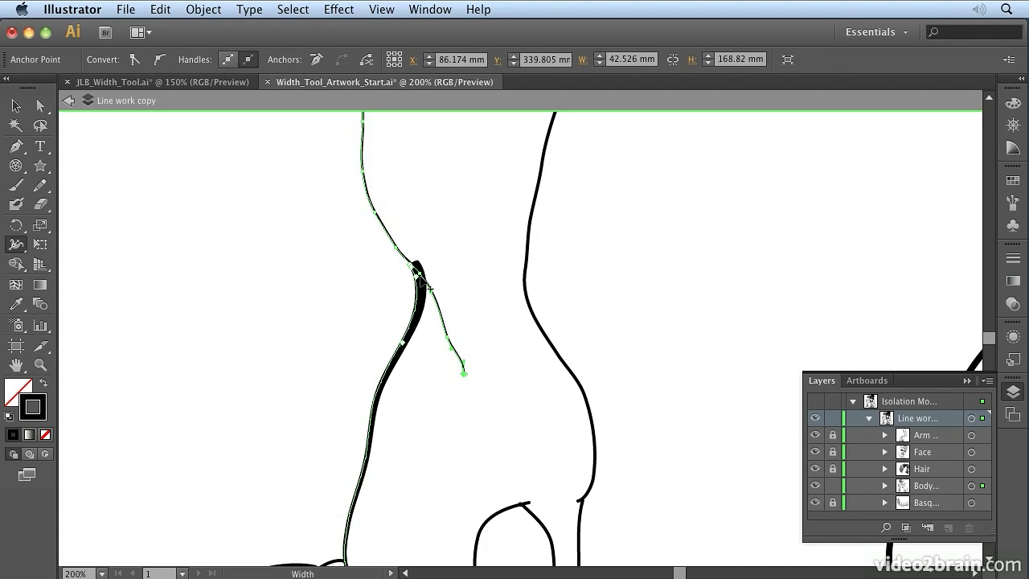
pyautogui.moveTo(427, 283); pyautogui.dragTo(432, 295)
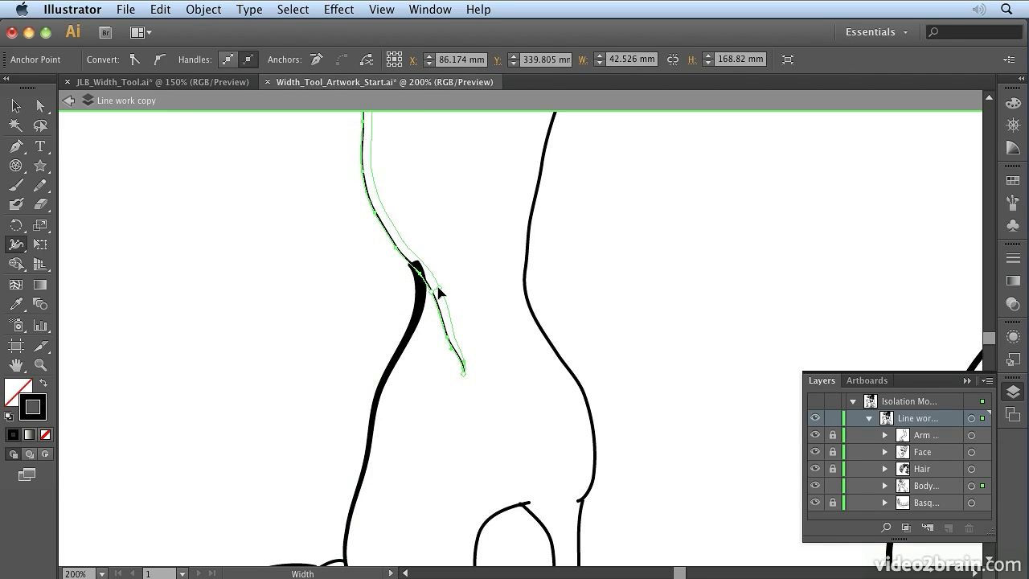
pyautogui.moveTo(437, 289); pyautogui.dragTo(432, 292)
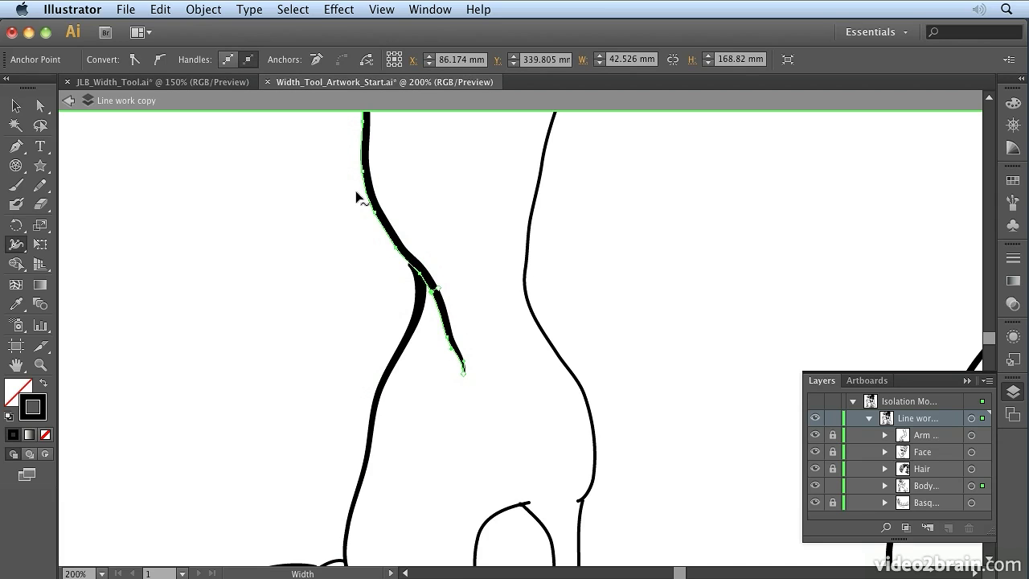
pyautogui.click(16, 106)
pyautogui.click(504, 315)
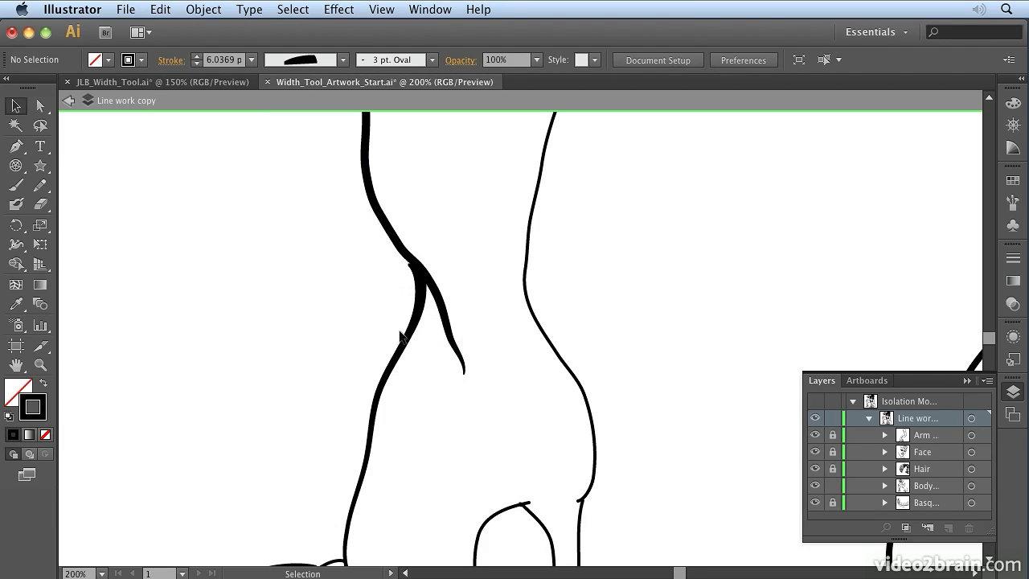
# Step: Isolate the boot-line group, select the tapered calf stroke, and open the Variable Width Profile list
pyautogui.click(407, 344)
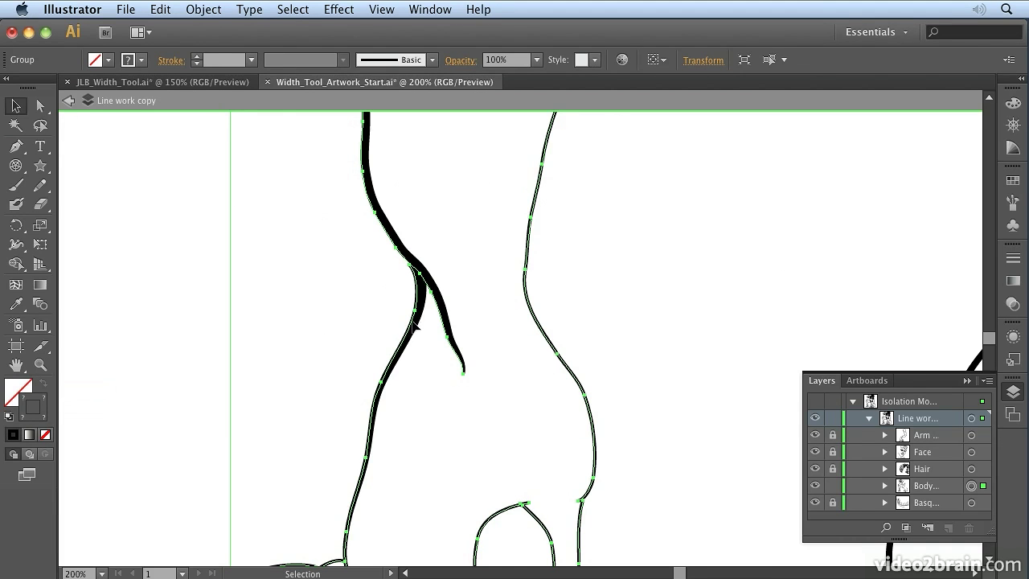
pyautogui.doubleClick(412, 325)
pyautogui.doubleClick(415, 324)
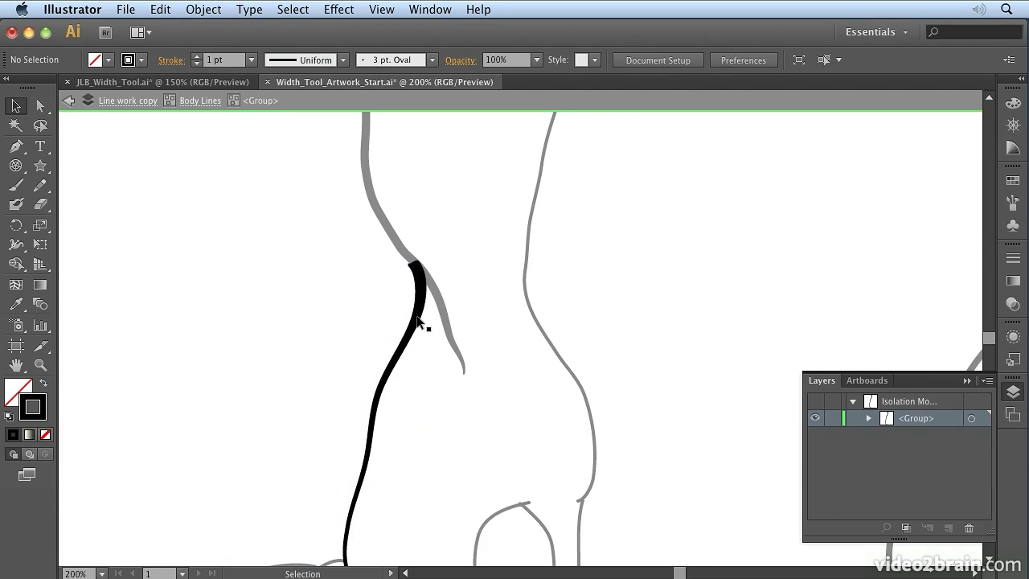
pyautogui.click(418, 323)
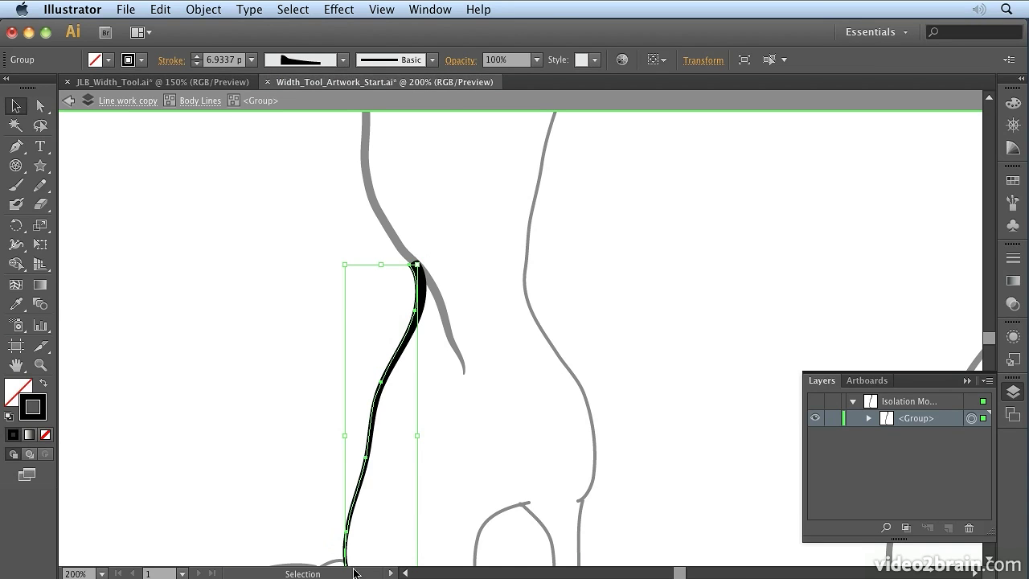
pyautogui.click(342, 60)
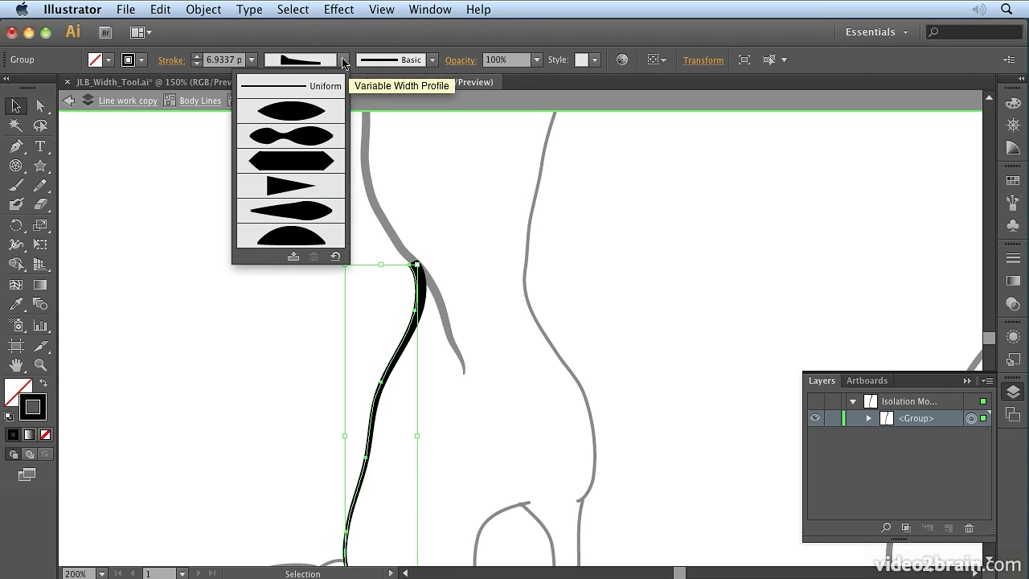
# Step: Add the boot stroke's taper as a new width profile named 'Ang'
pyautogui.click(293, 259)
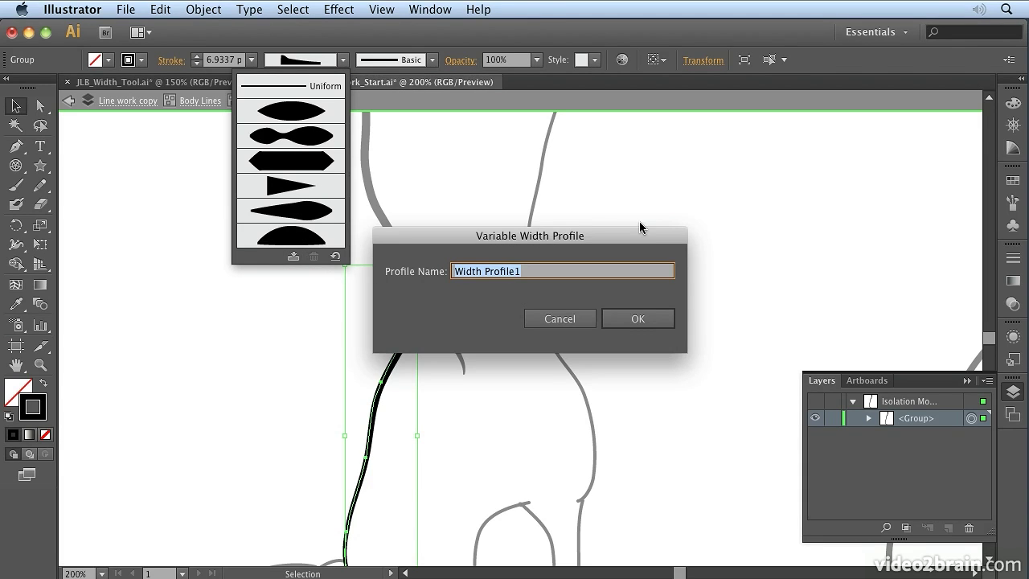
pyautogui.write("Angie's shoe")
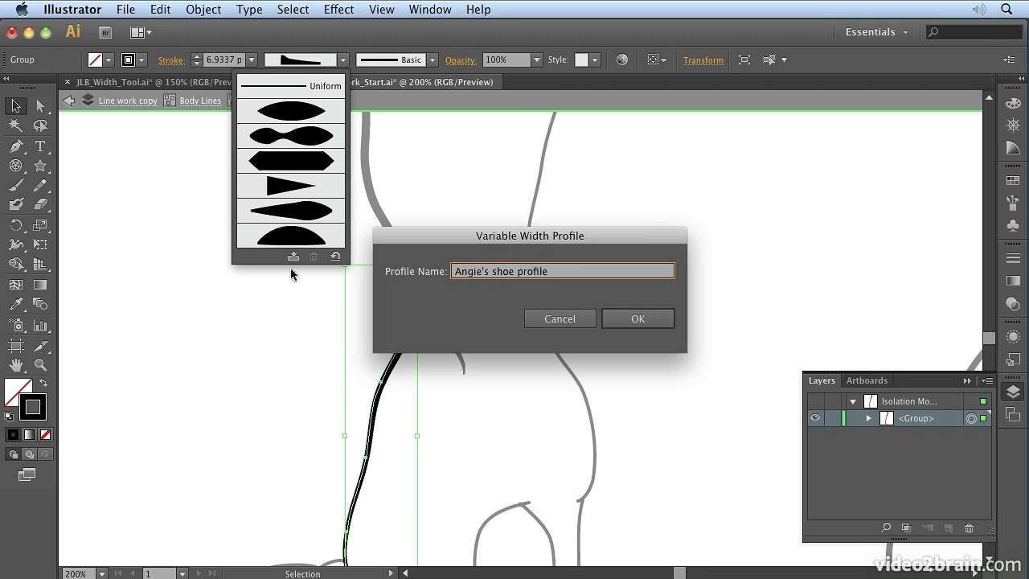
pyautogui.click(635, 319)
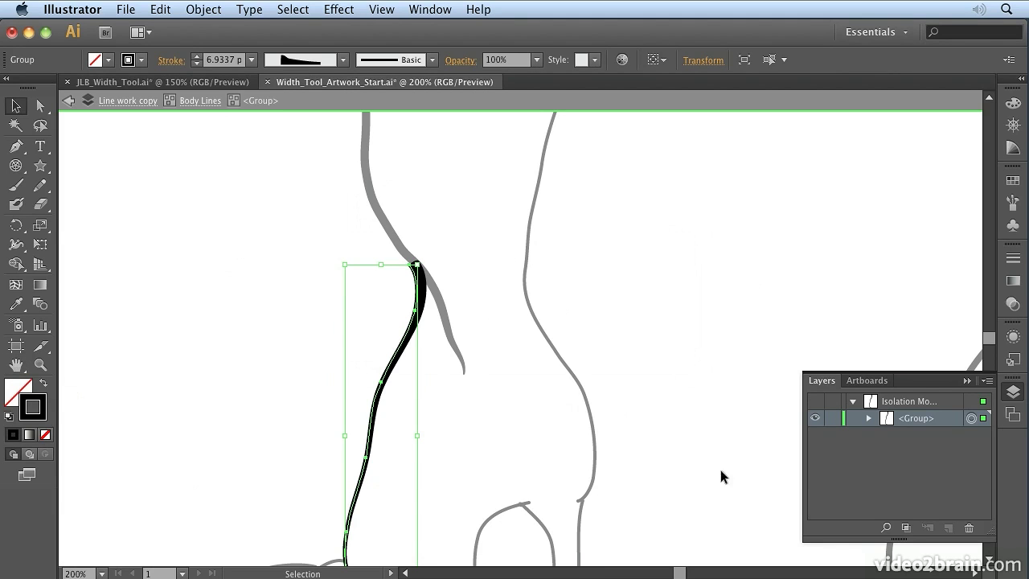
# Step: Zoom out in the Navigator to frame the whole figure and exit all isolation levels
pyautogui.click(1013, 126)
pyautogui.moveTo(920, 527); pyautogui.dragTo(899, 526)
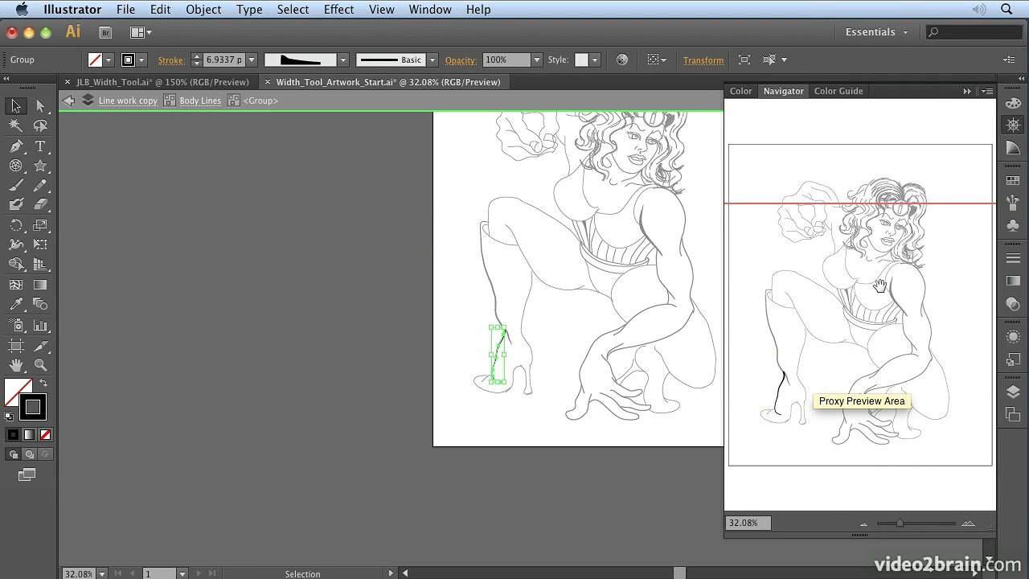
pyautogui.moveTo(870, 263); pyautogui.dragTo(909, 280)
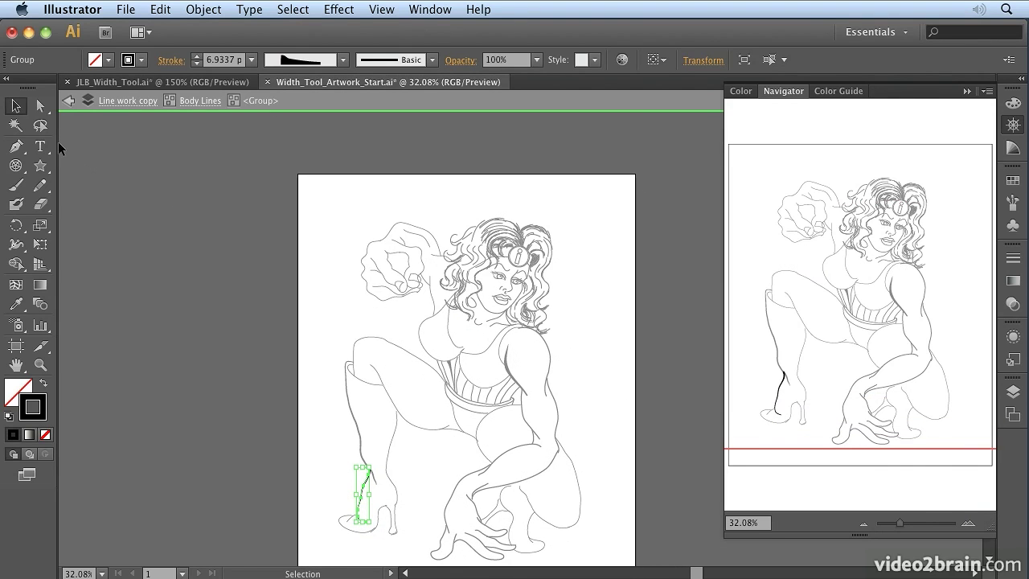
pyautogui.click(68, 101)
pyautogui.click(69, 100)
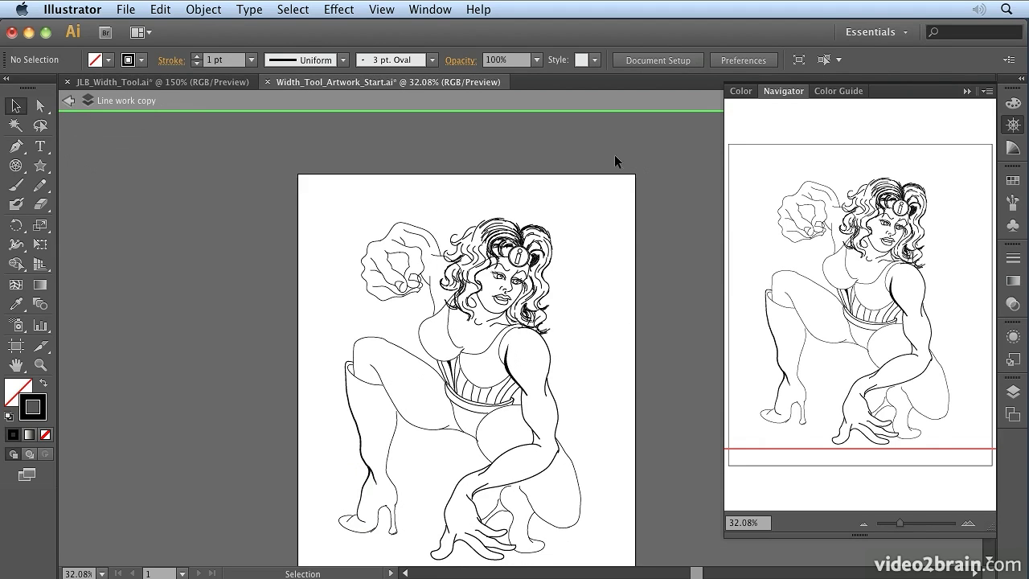
pyautogui.click(68, 101)
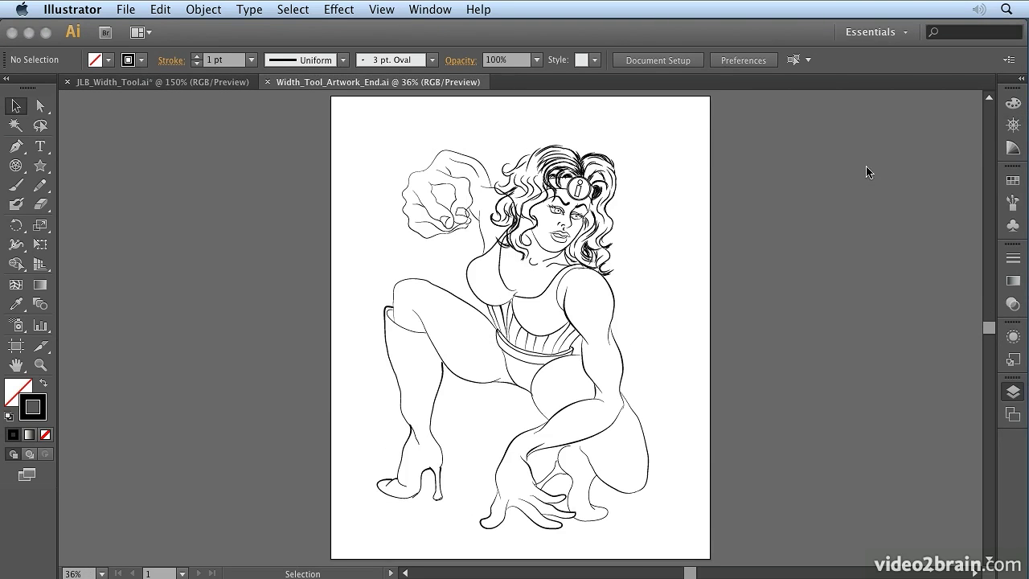
# Step: Set the Navigator zoom to 90% and frame the torso and legs
pyautogui.click(1013, 127)
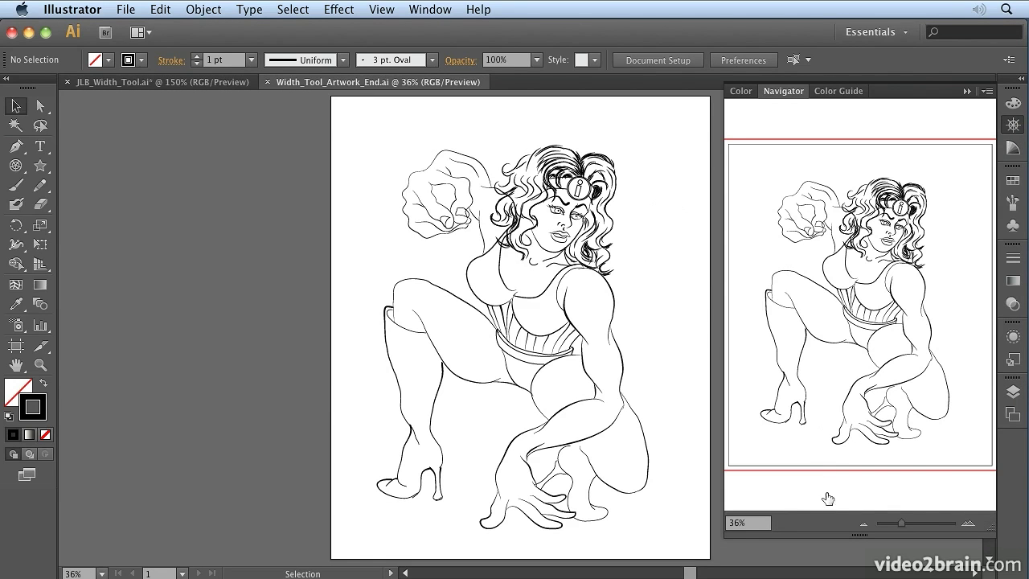
pyautogui.click(747, 523)
pyautogui.write('80')
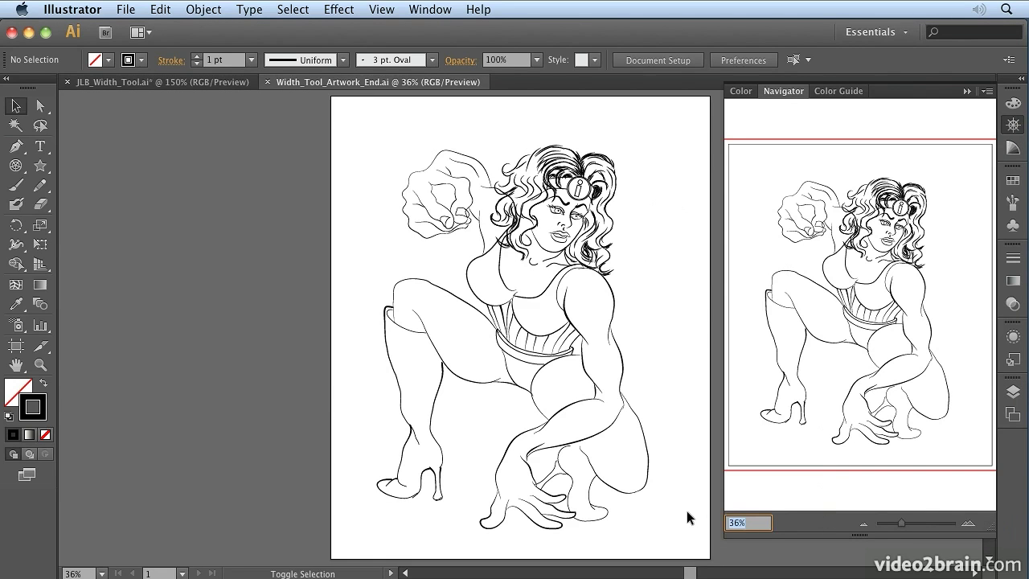
pyautogui.press('Return')
pyautogui.write('90')
pyautogui.press('Return')
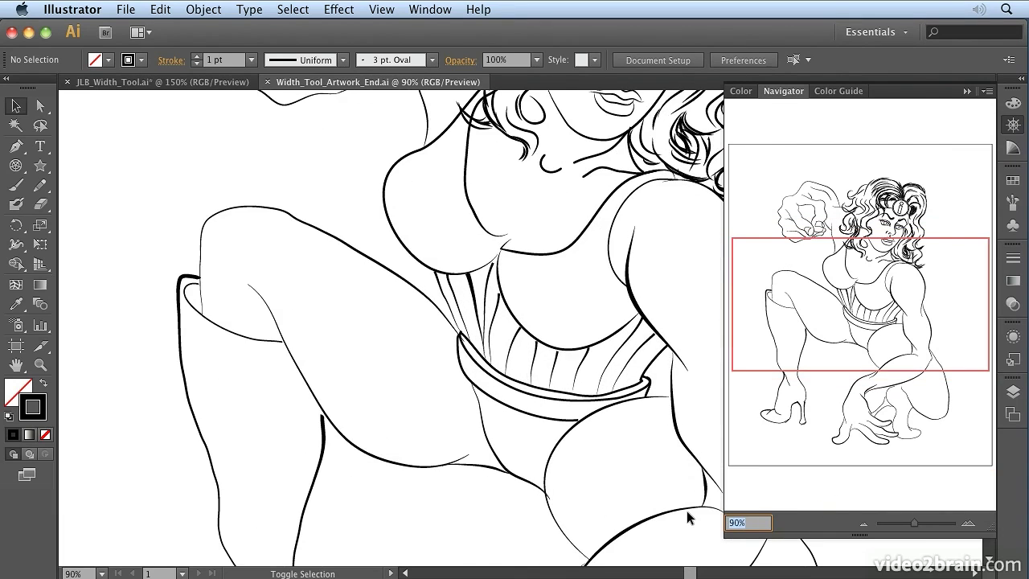
pyautogui.moveTo(872, 312); pyautogui.dragTo(883, 338)
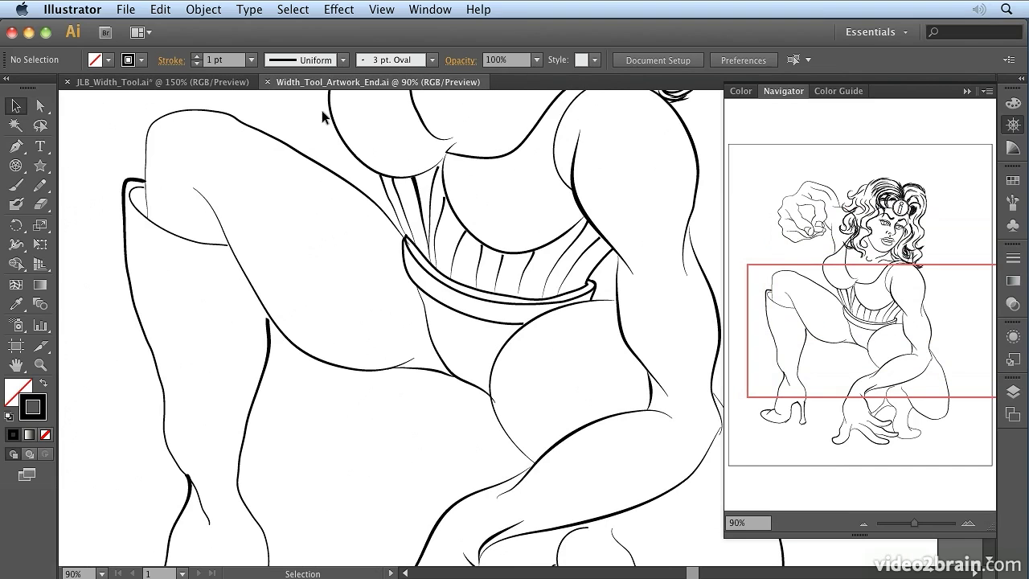
# Step: Open the width profile list and browse the custom shoe, Line work and Basque profiles
pyautogui.click(341, 61)
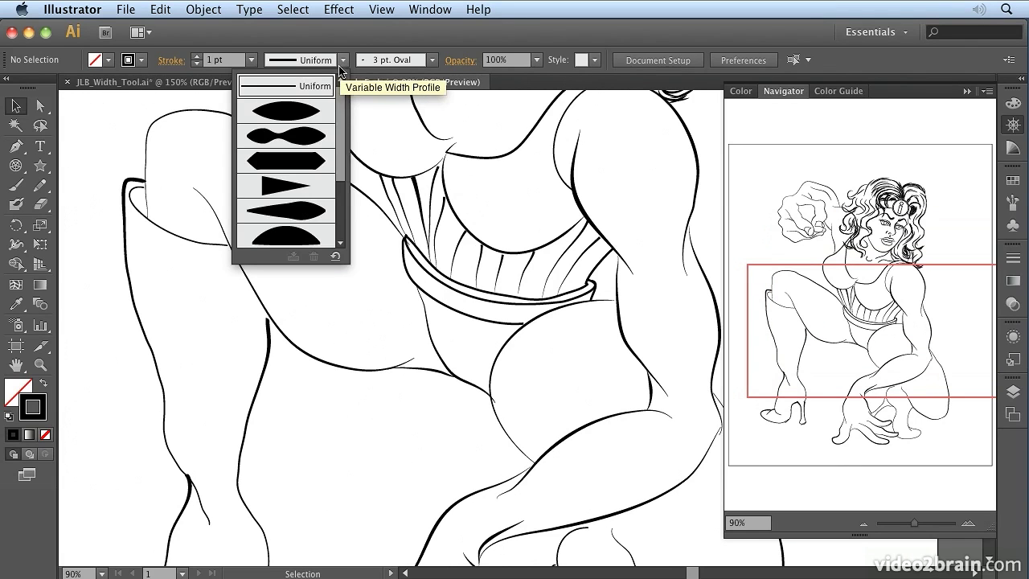
pyautogui.scroll(-2, 342, 129)
pyautogui.scroll(-3, 342, 129)
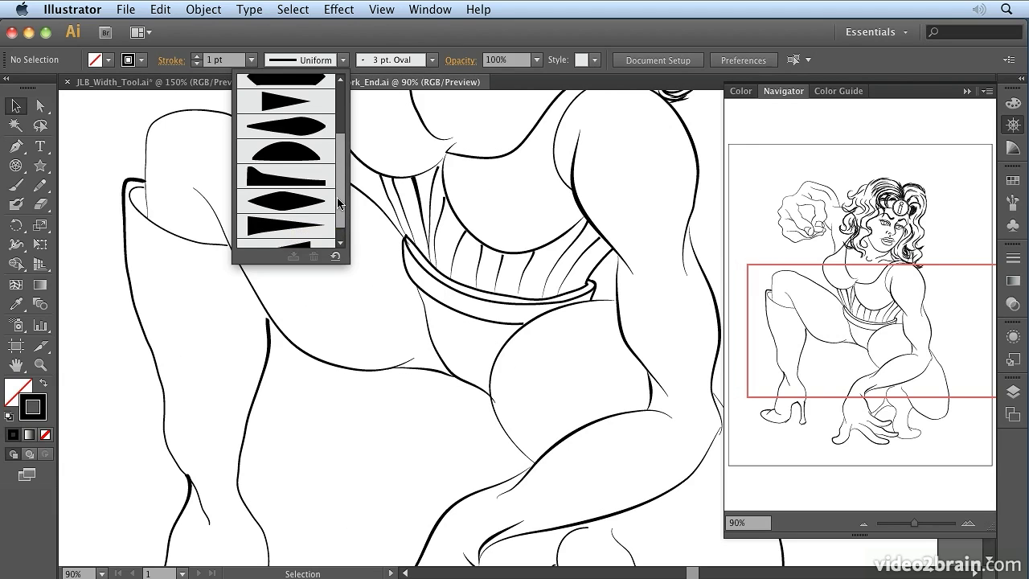
pyautogui.scroll(3, 338, 193)
pyautogui.scroll(-4, 333, 129)
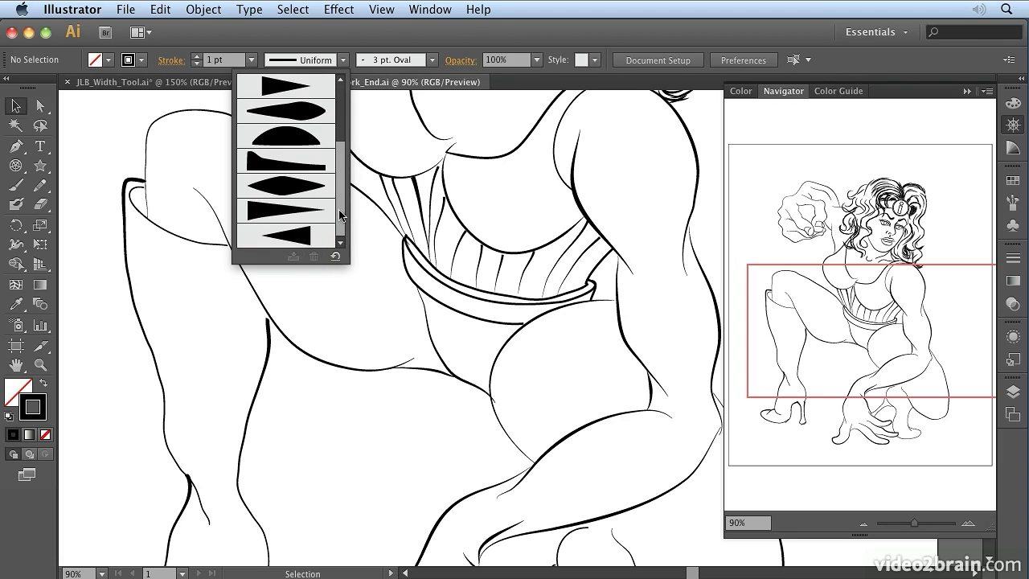
pyautogui.scroll(5, 332, 166)
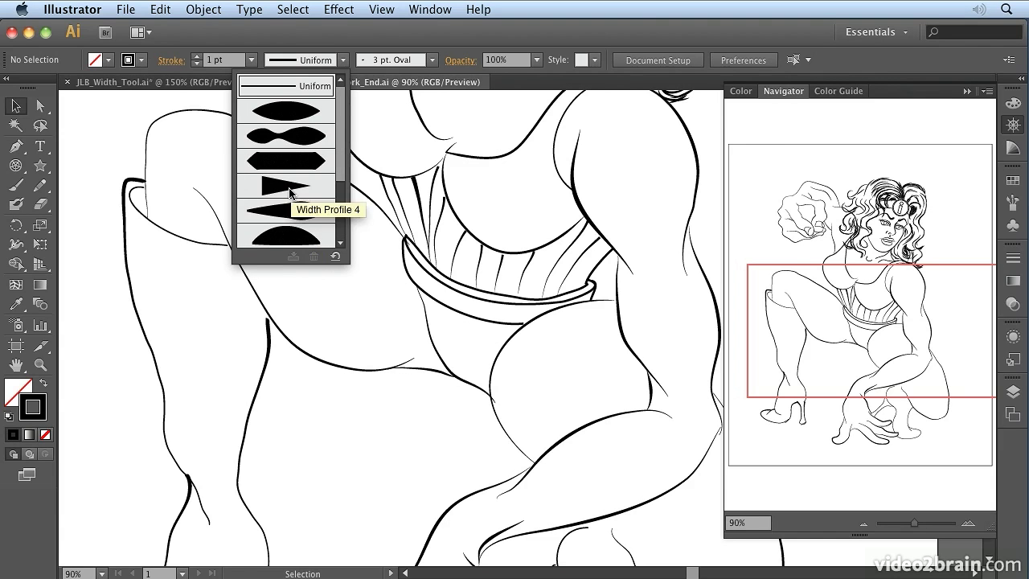
# Step: Close the width profile list and shift the view up to the character's face
pyautogui.click(912, 317)
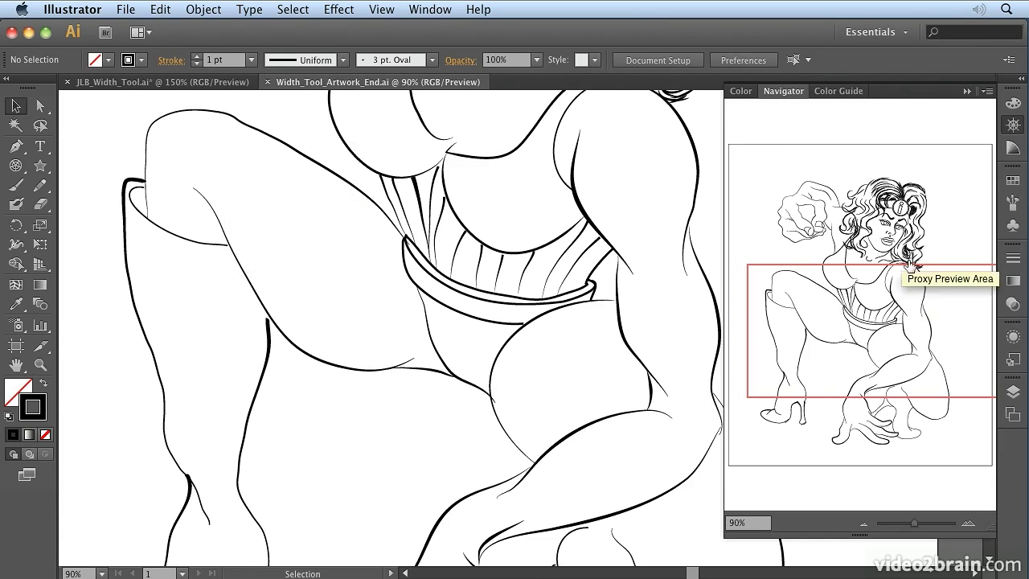
pyautogui.moveTo(905, 273)
pyautogui.mouseDown()
pyautogui.moveTo(888, 161)
pyautogui.moveTo(888, 193)
pyautogui.mouseUp()
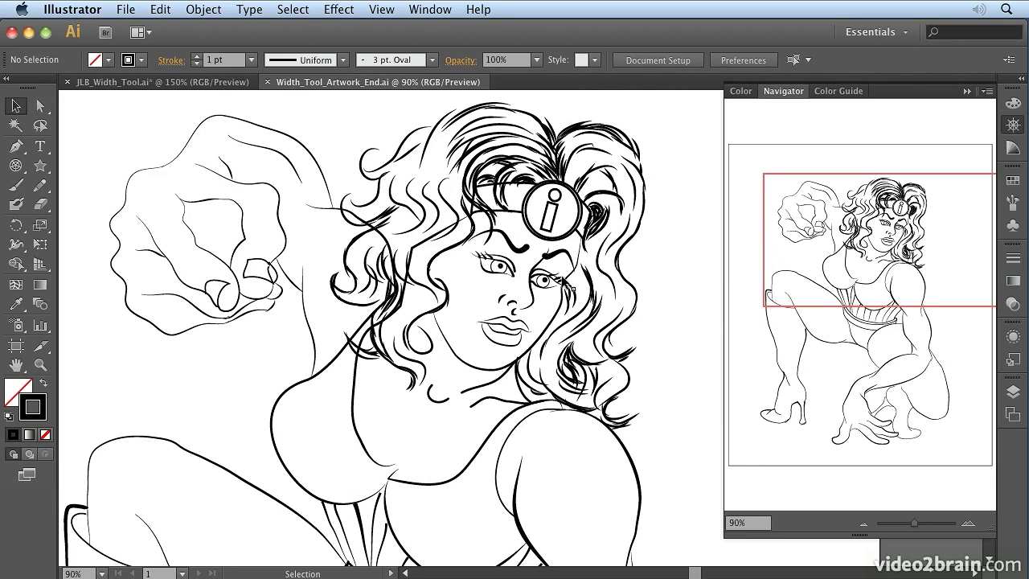